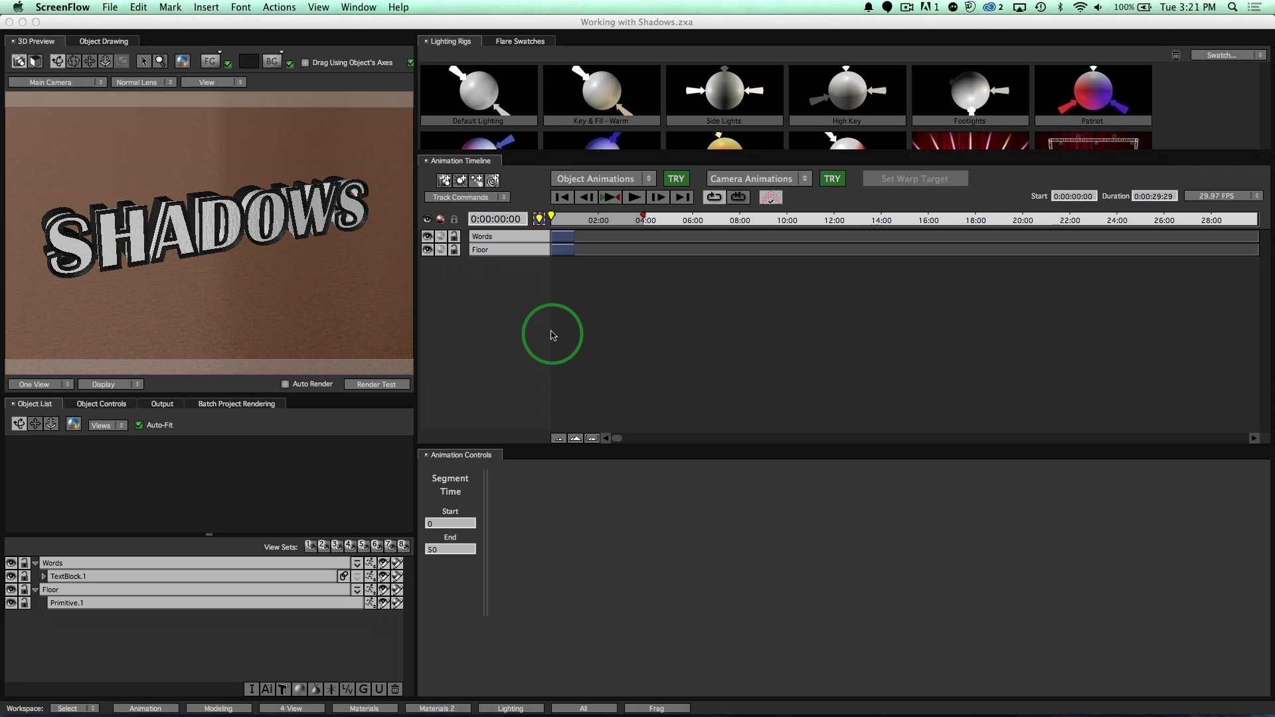
Select the SHADOWS text block and the floor object in turn to inspect them
click(206, 229)
click(220, 246)
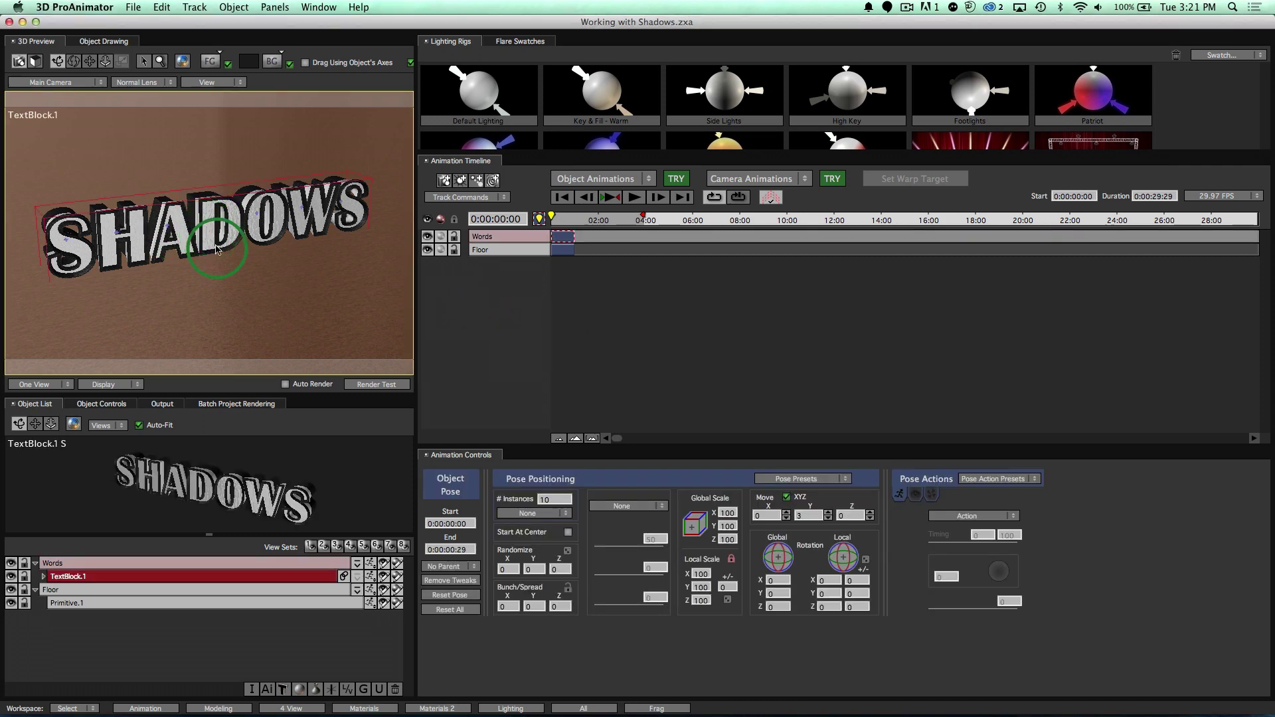
click(252, 276)
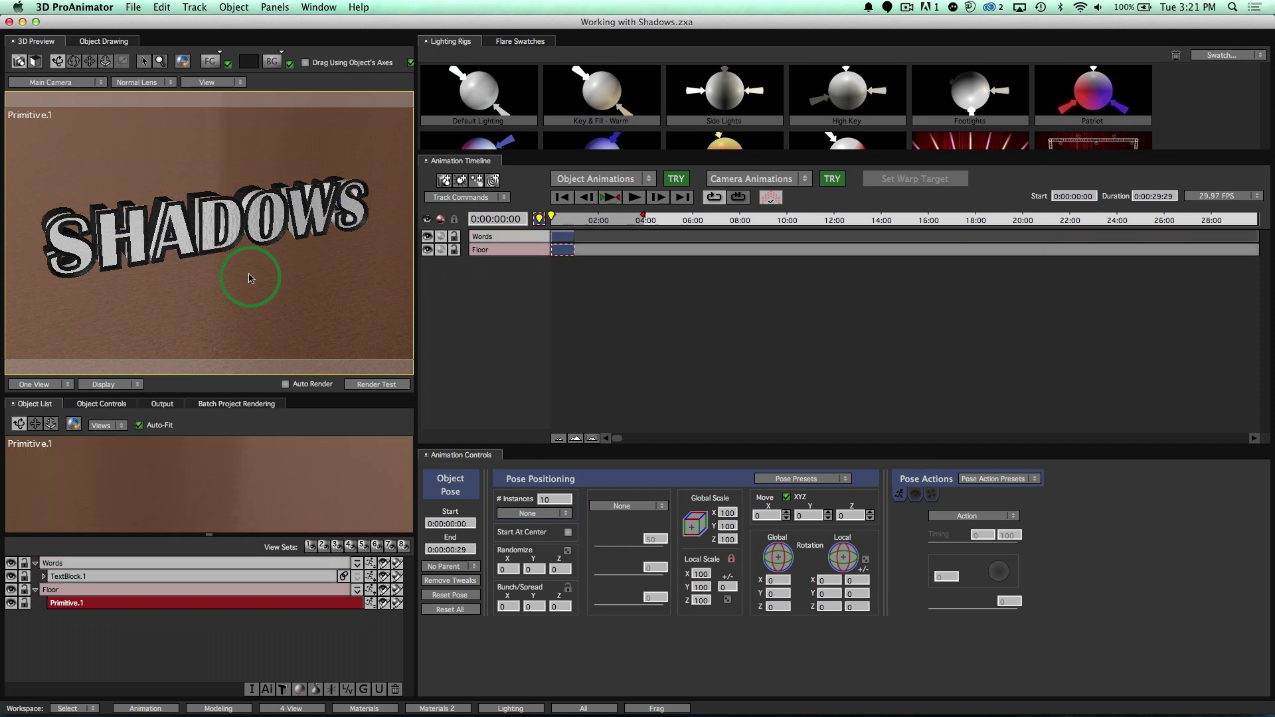
click(210, 231)
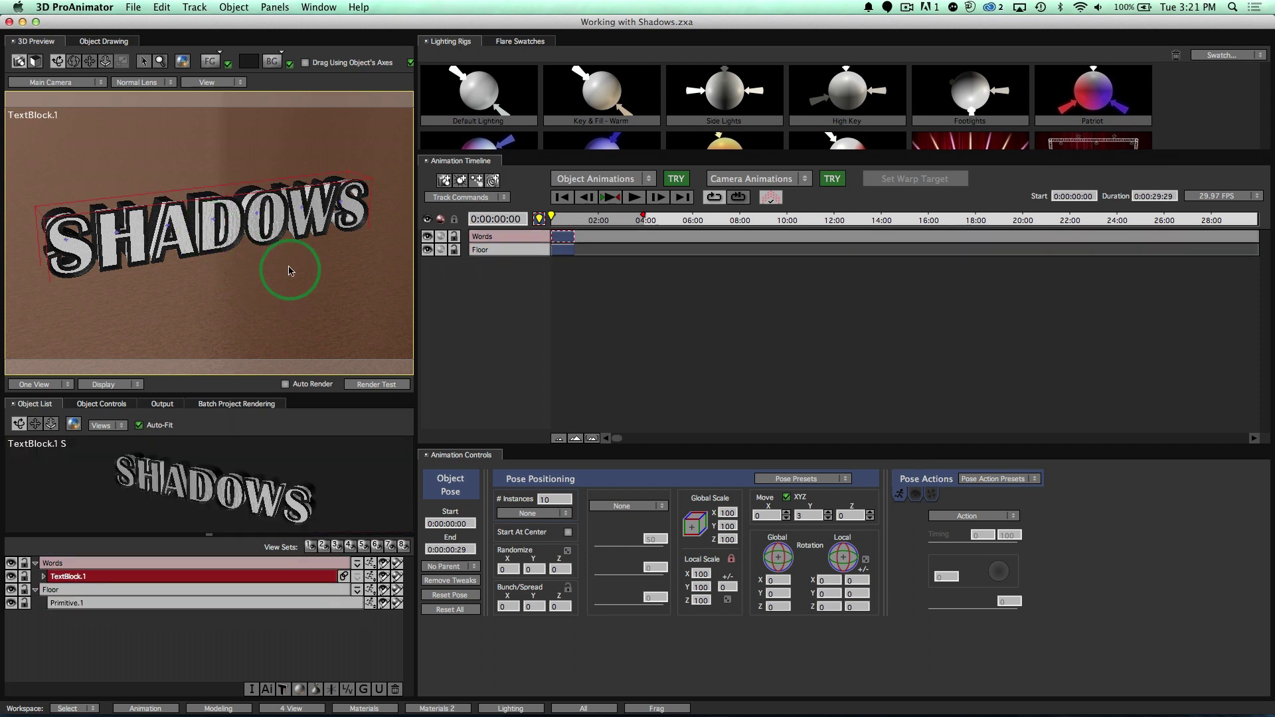
click(306, 300)
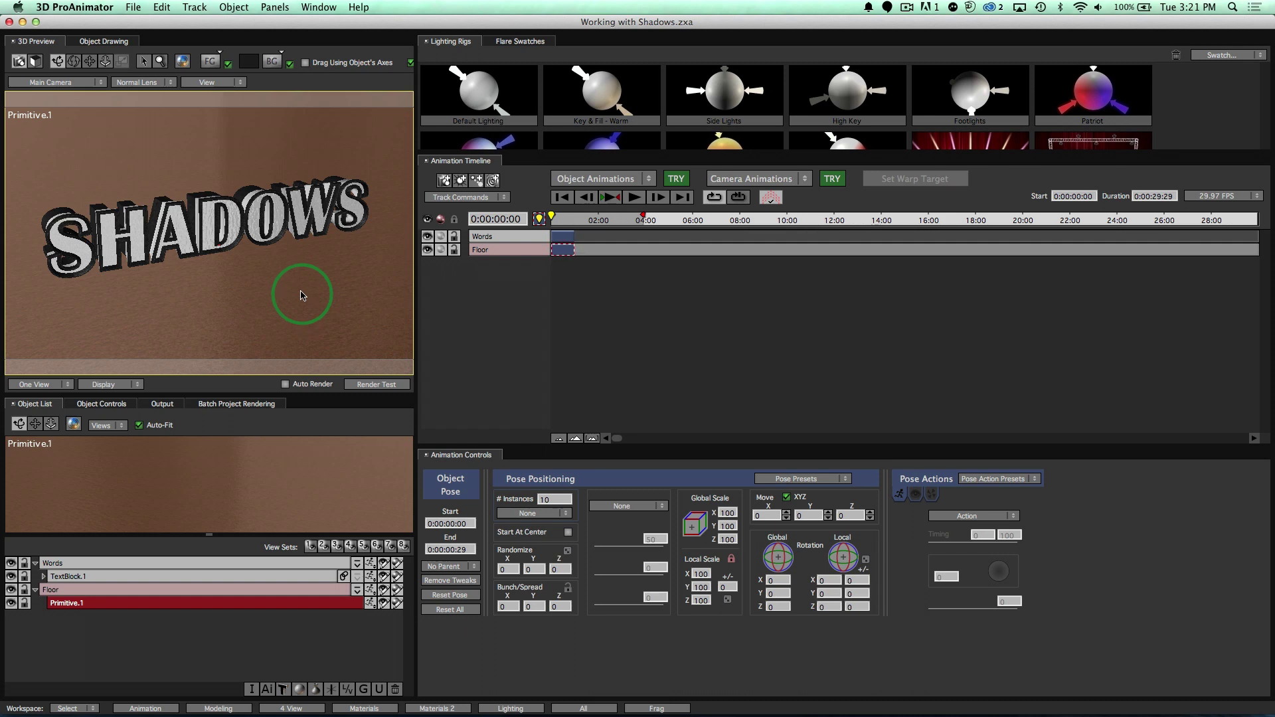
click(325, 288)
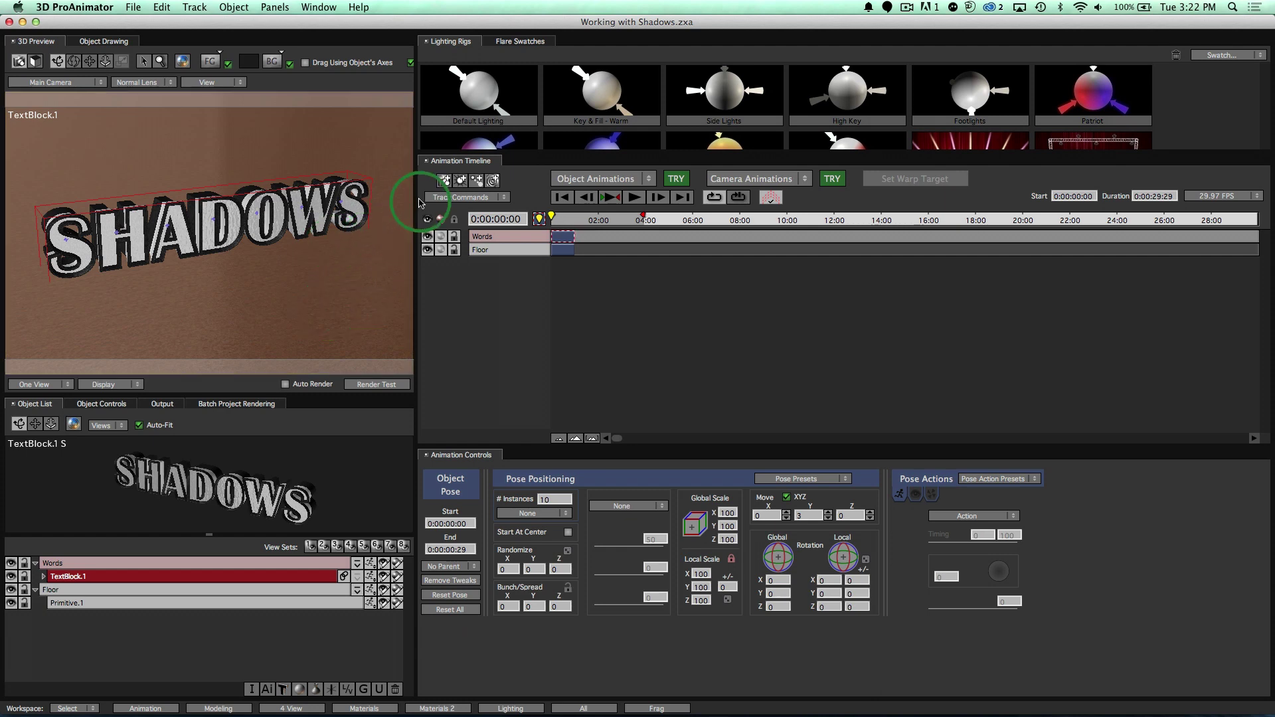
Add a new light track, toggle its visibility to compare, then delete it
click(463, 183)
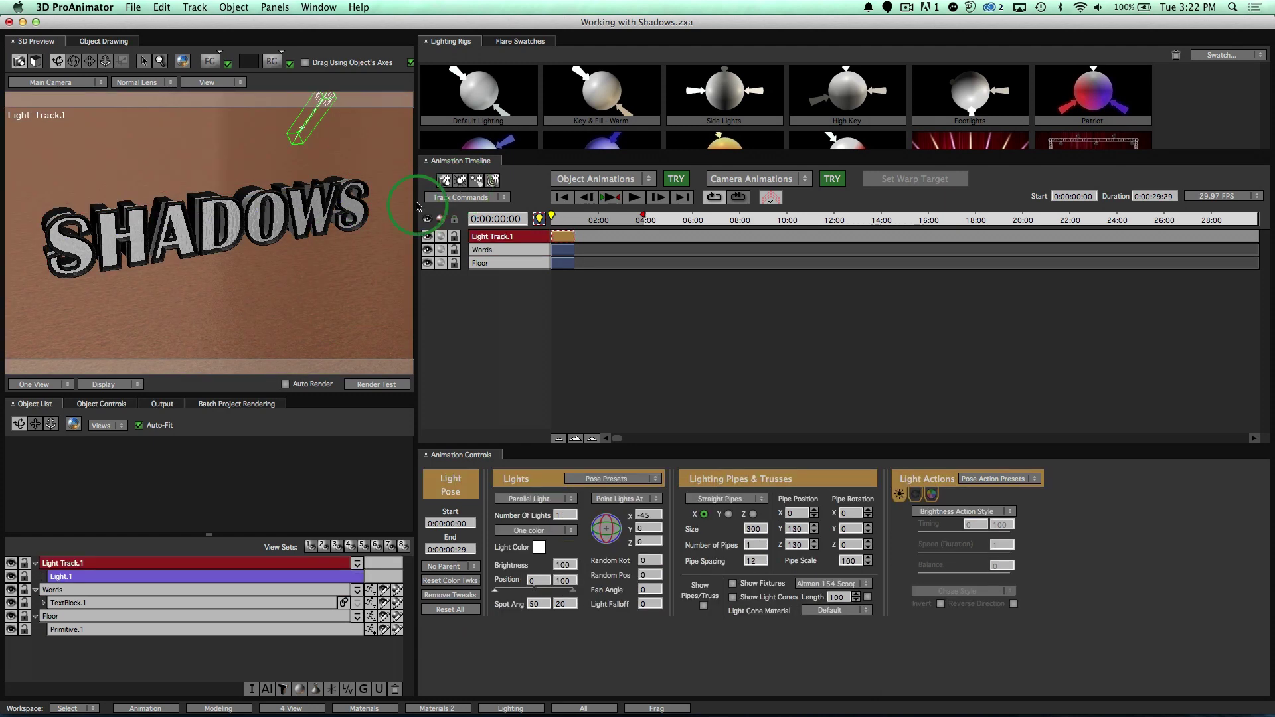
click(428, 237)
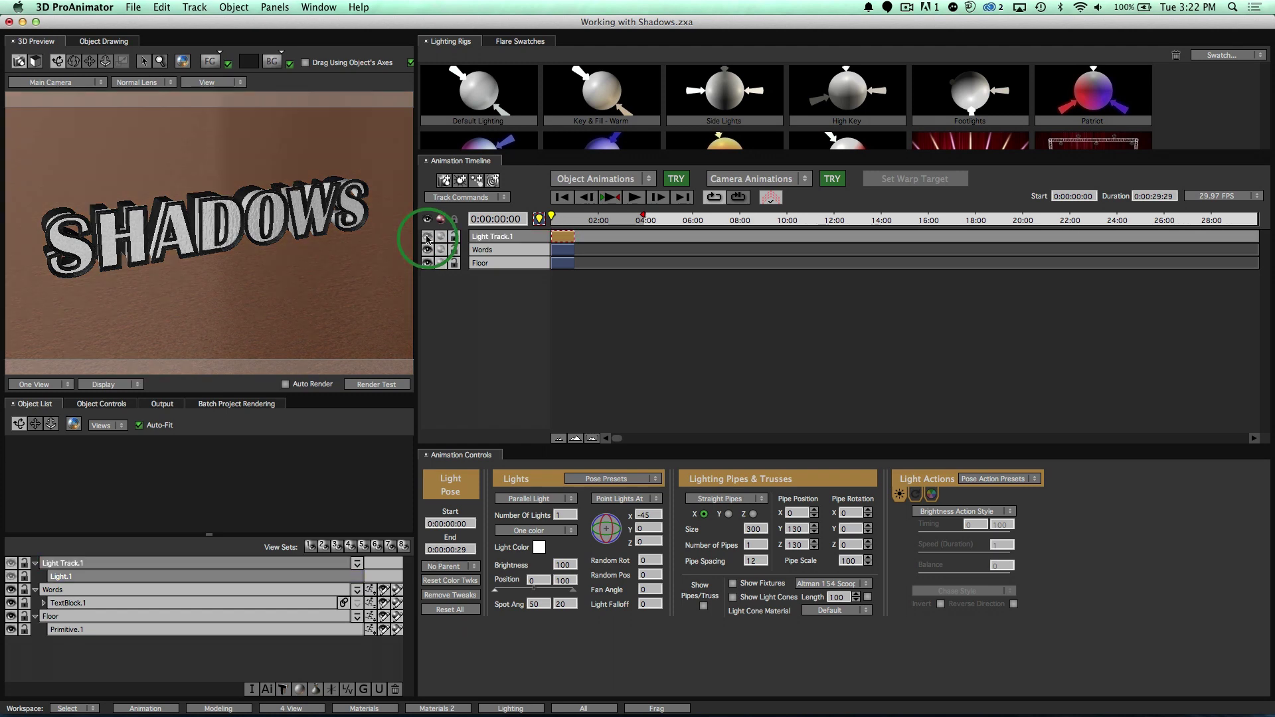
click(428, 237)
click(428, 237)
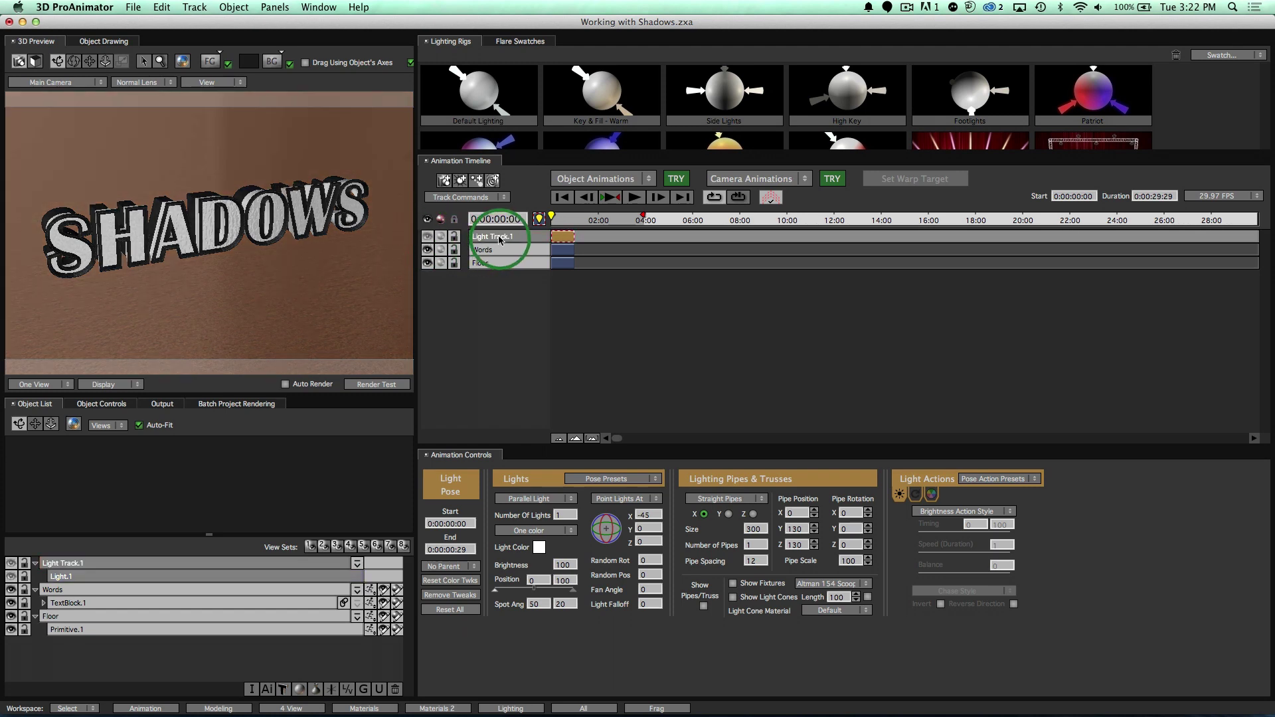
key(Delete)
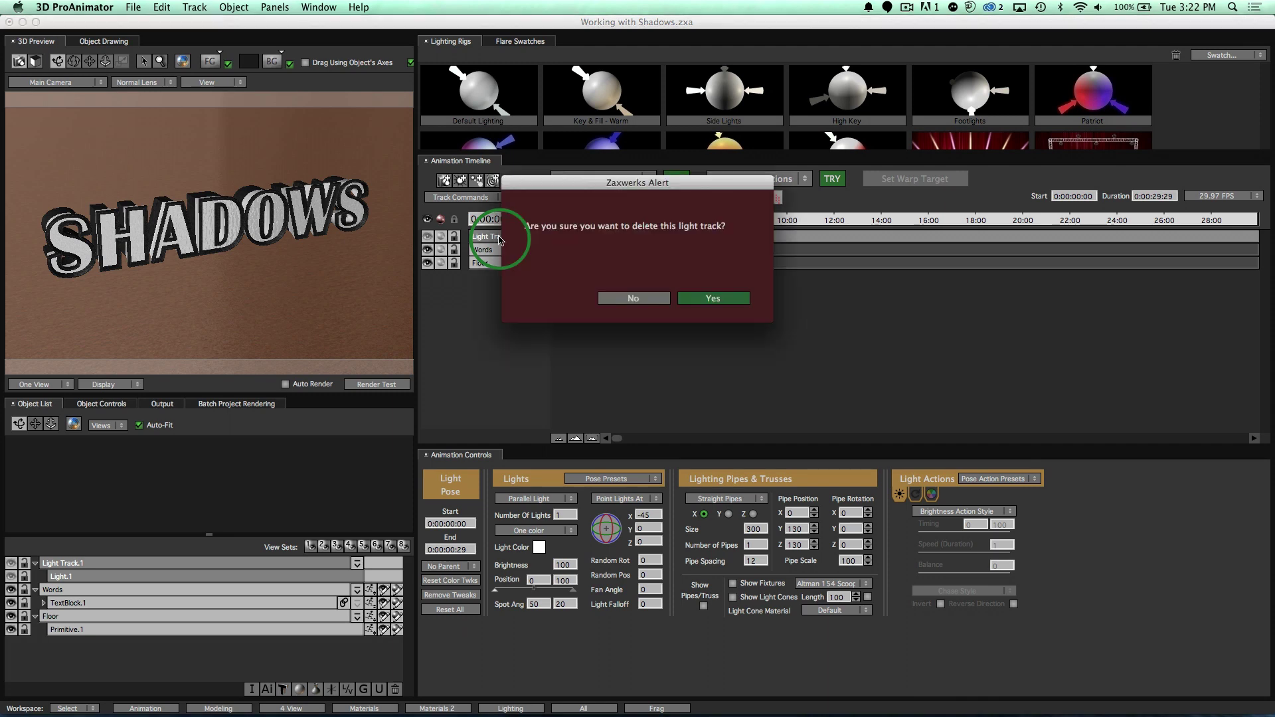
key(Return)
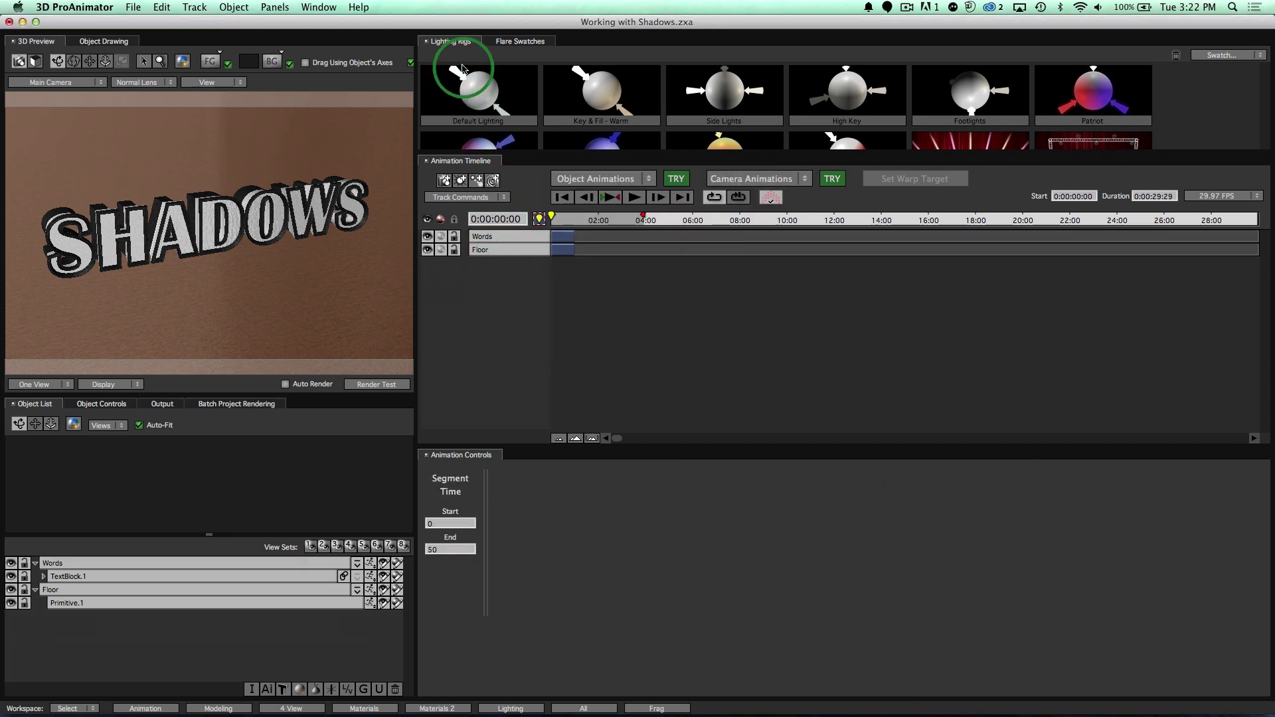
Apply the Default Lighting rig as Light Track.2 and toggle its lights' visibility
drag(476, 95, 162, 268)
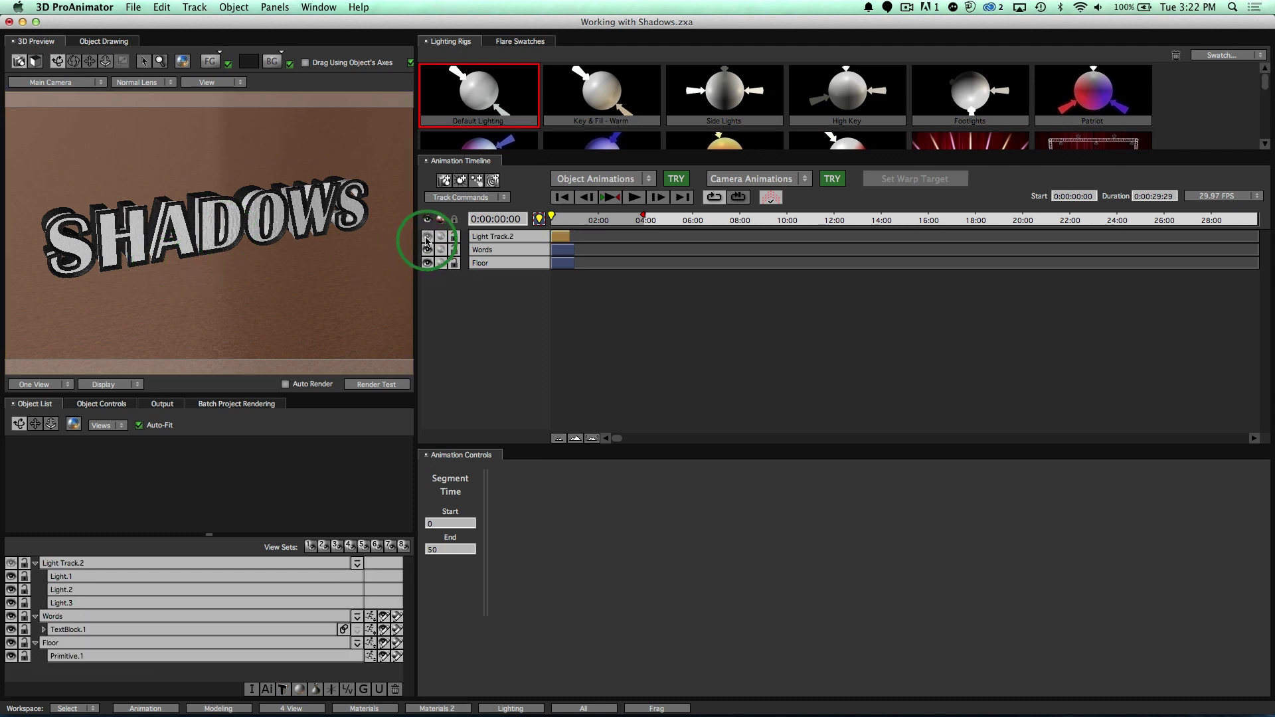
click(427, 238)
click(427, 238)
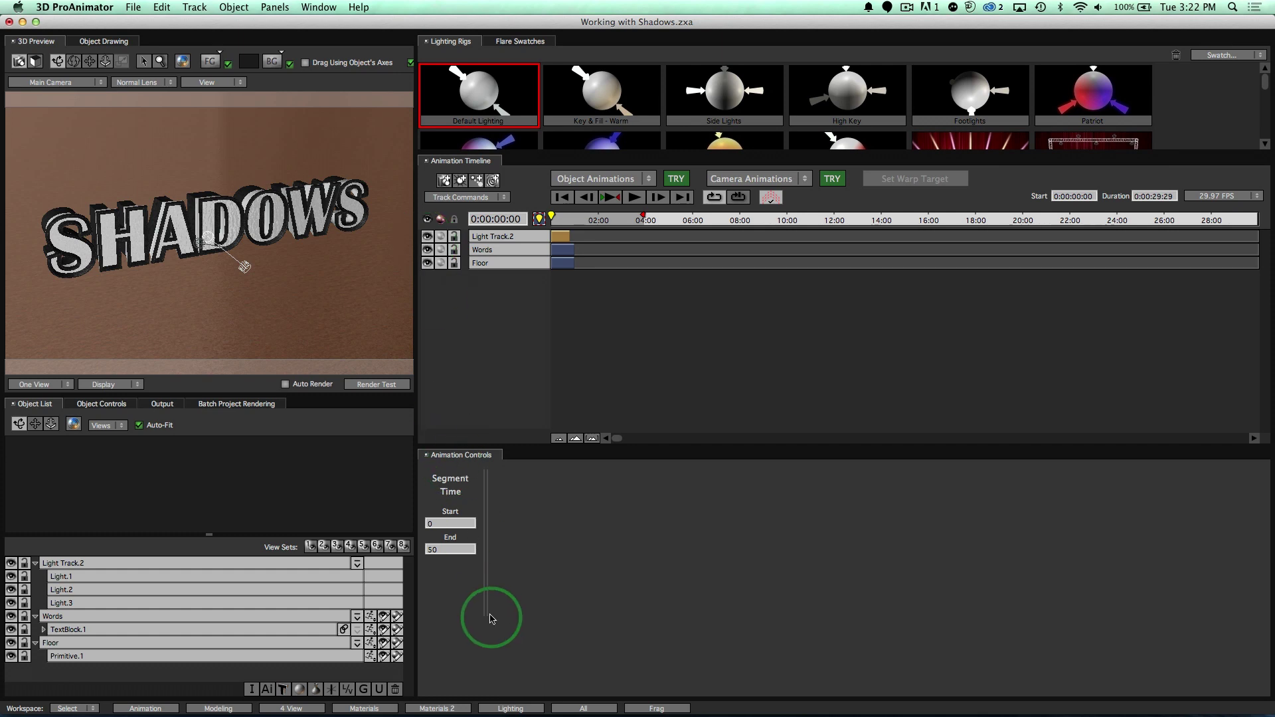
In the Lighting workspace, select Light.1 and toggle its visibility to compare its effect
click(517, 710)
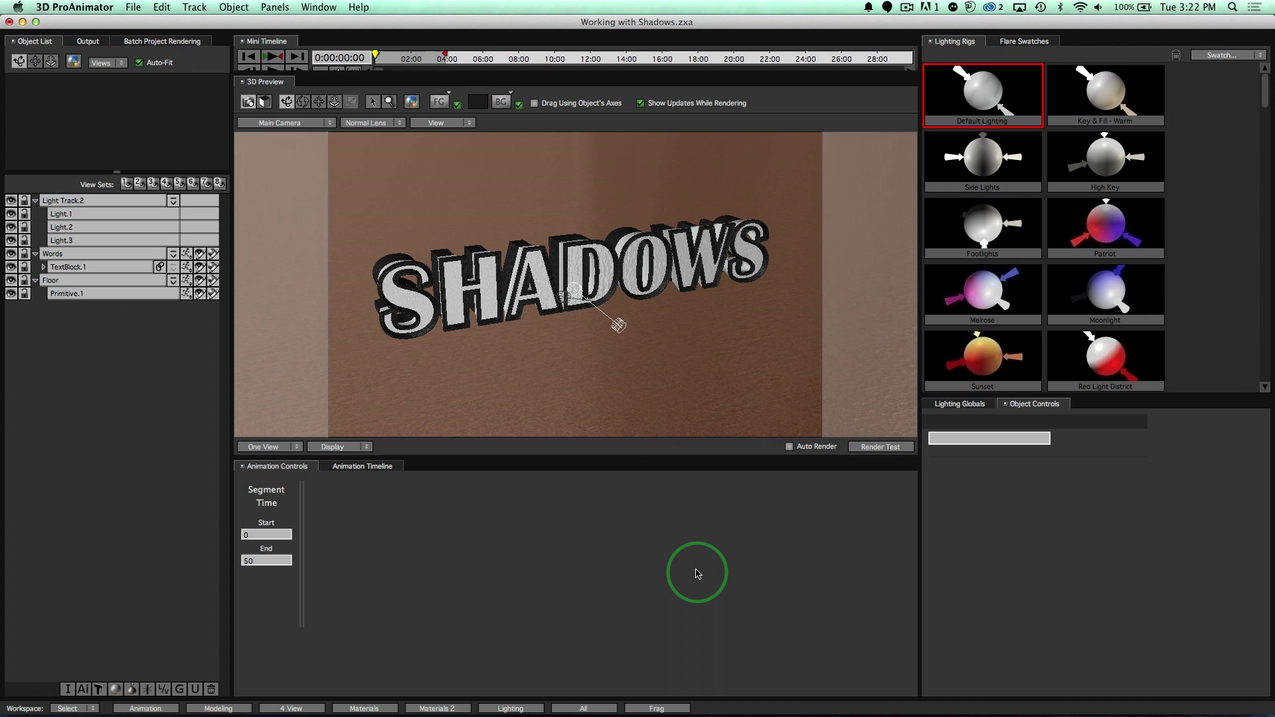
click(78, 216)
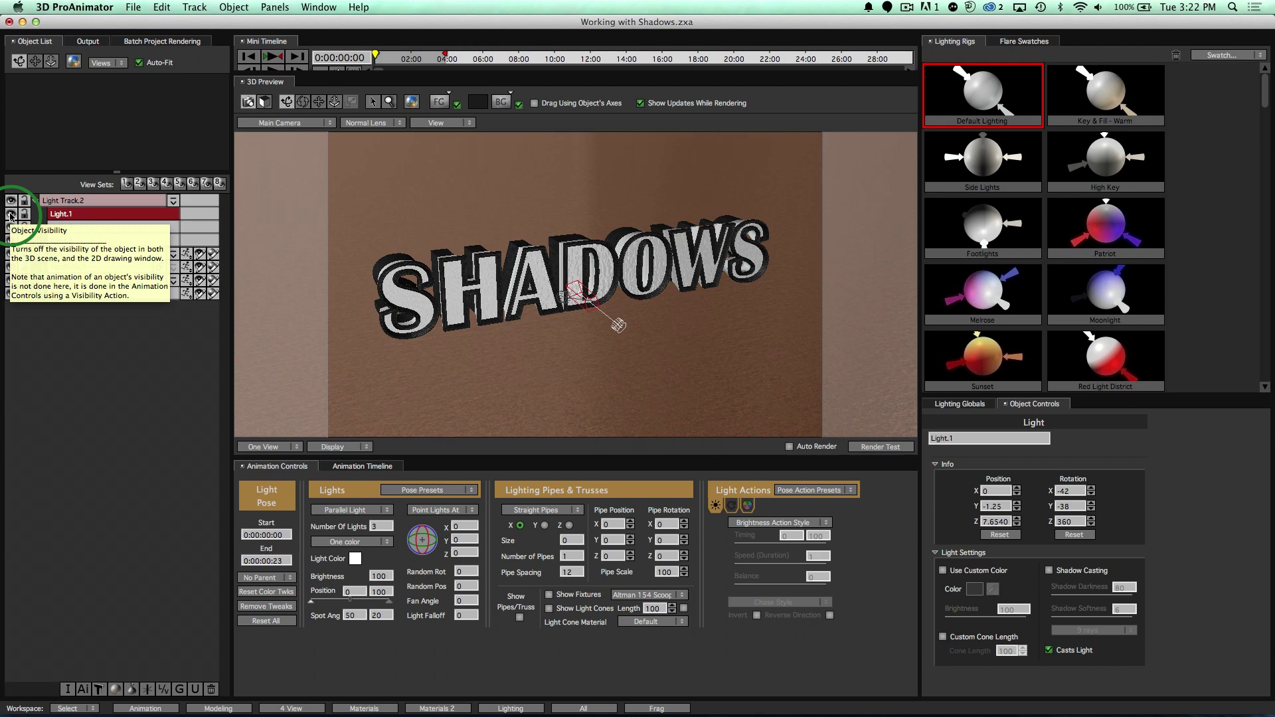
click(10, 216)
click(11, 216)
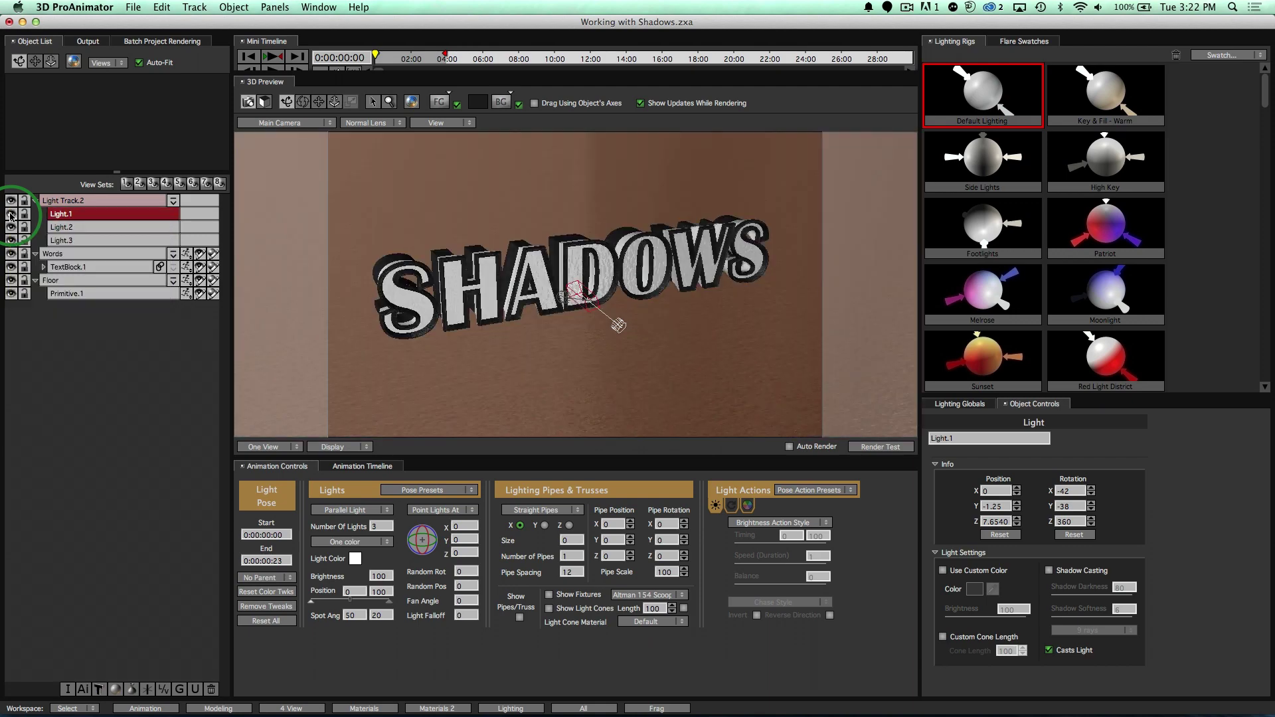
click(10, 216)
click(10, 216)
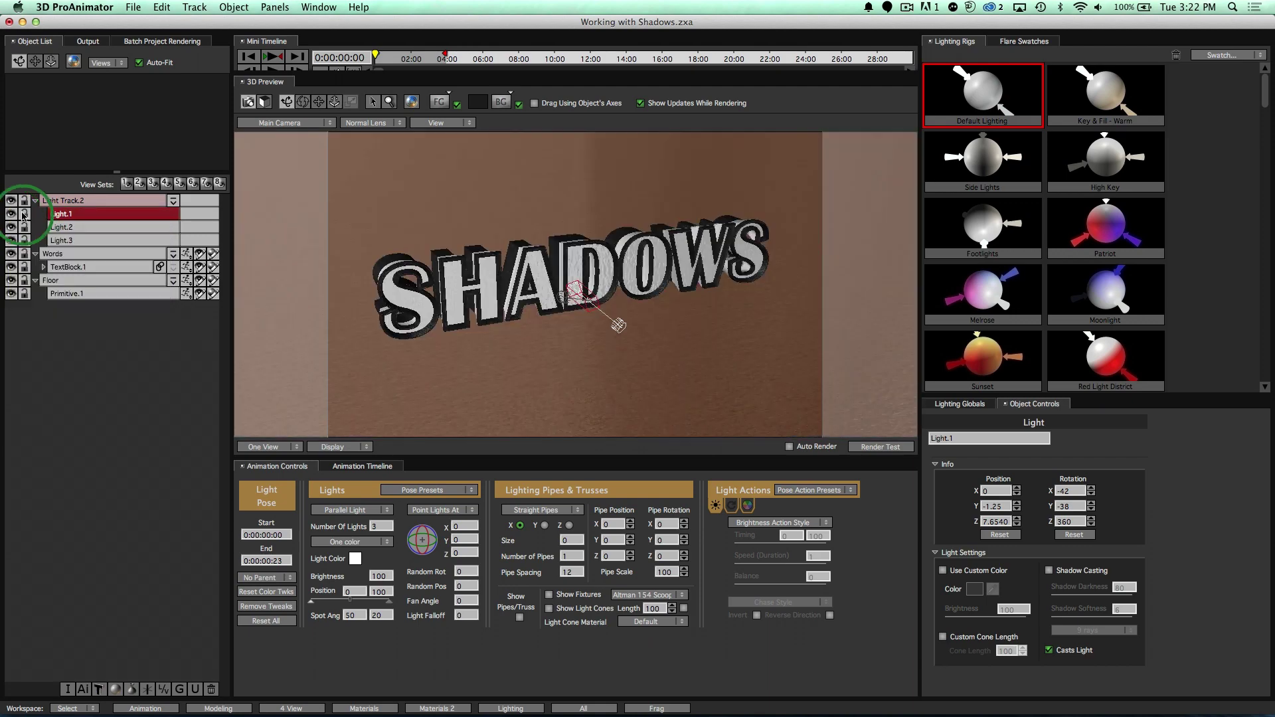
Turn on Shadow Casting for Light.1, comparing the shadow on and off
click(1050, 571)
drag(769, 285, 503, 298)
click(1049, 571)
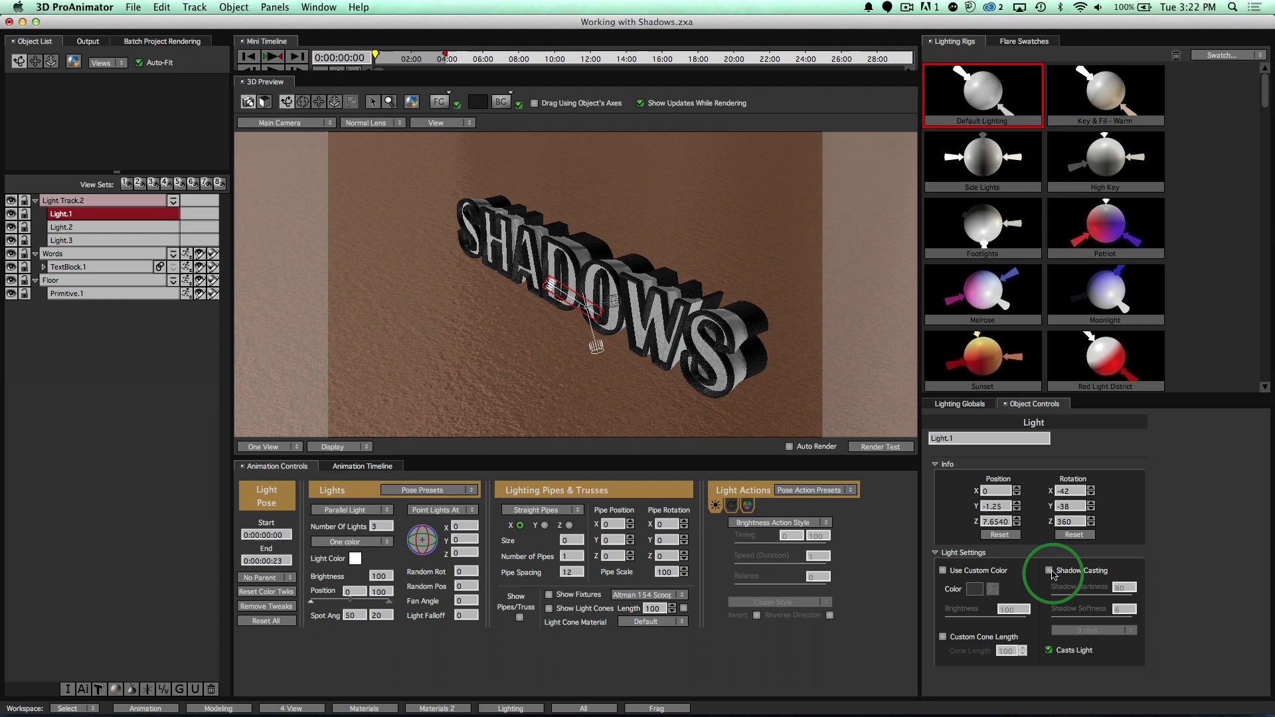
click(1049, 571)
Pan and orbit the 3D Preview to view the letters and their shadow side-on
click(868, 383)
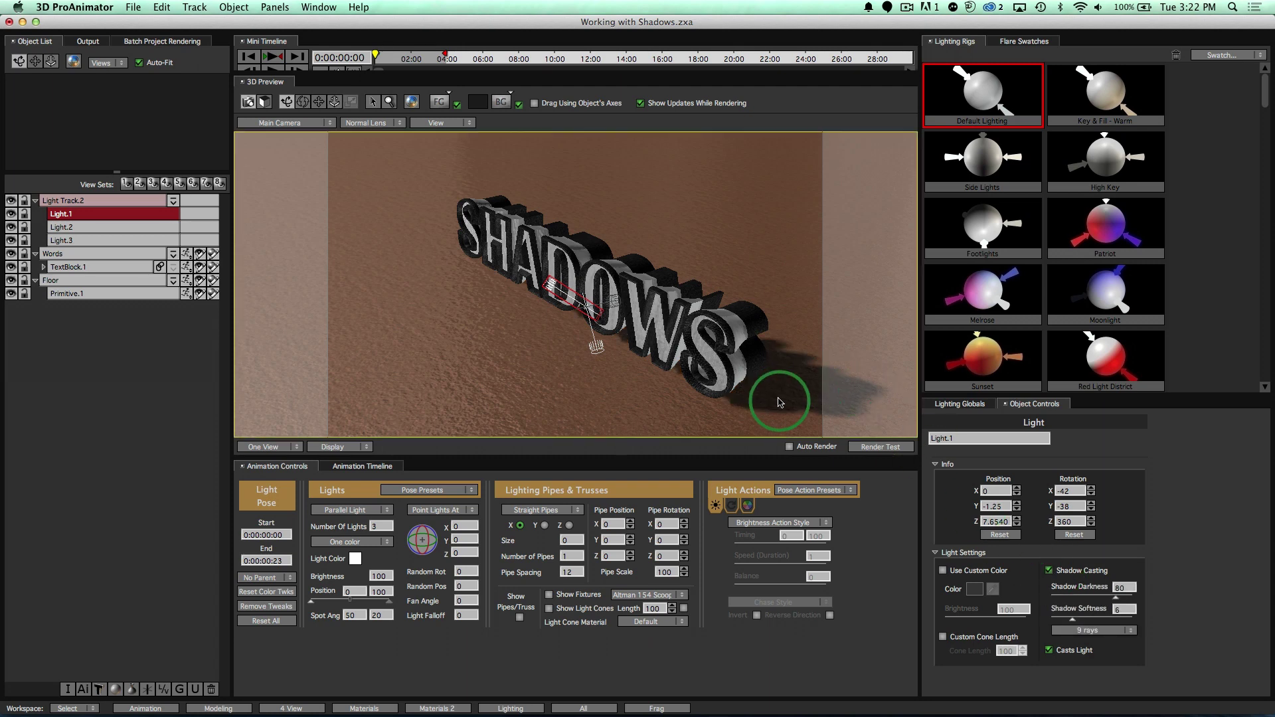
click(651, 307)
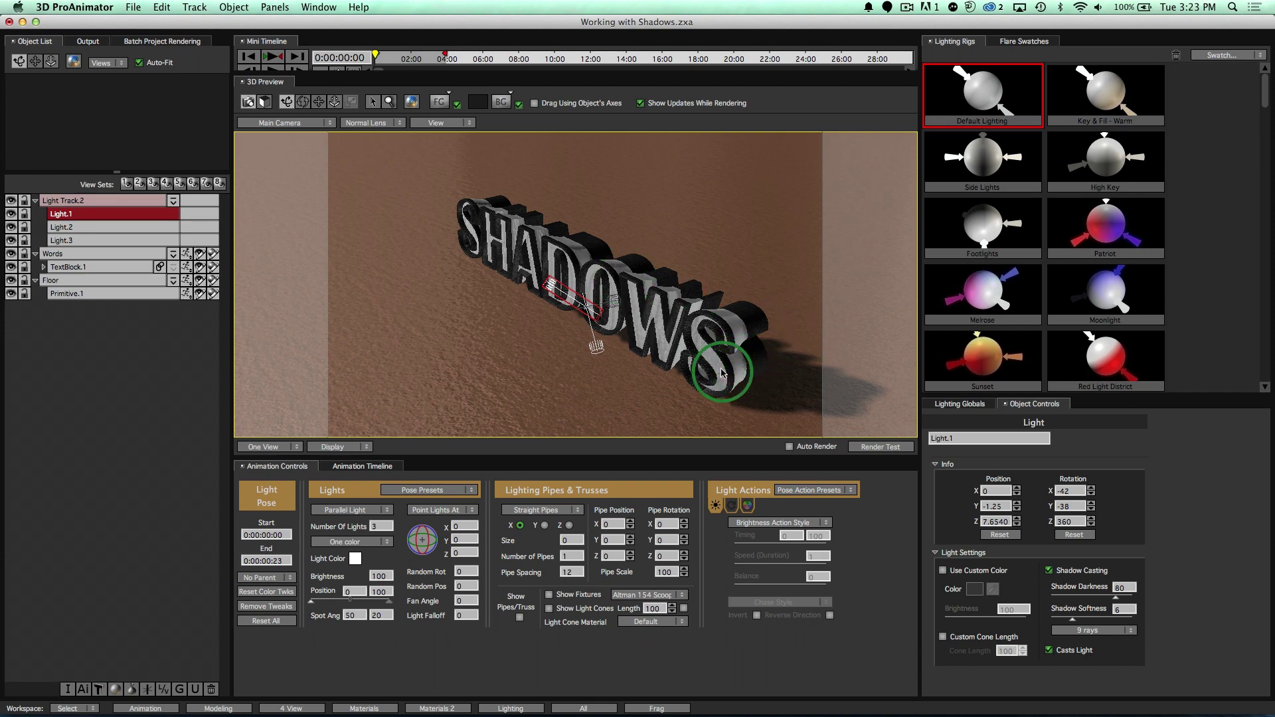
drag(735, 372, 584, 319)
drag(714, 336, 654, 333)
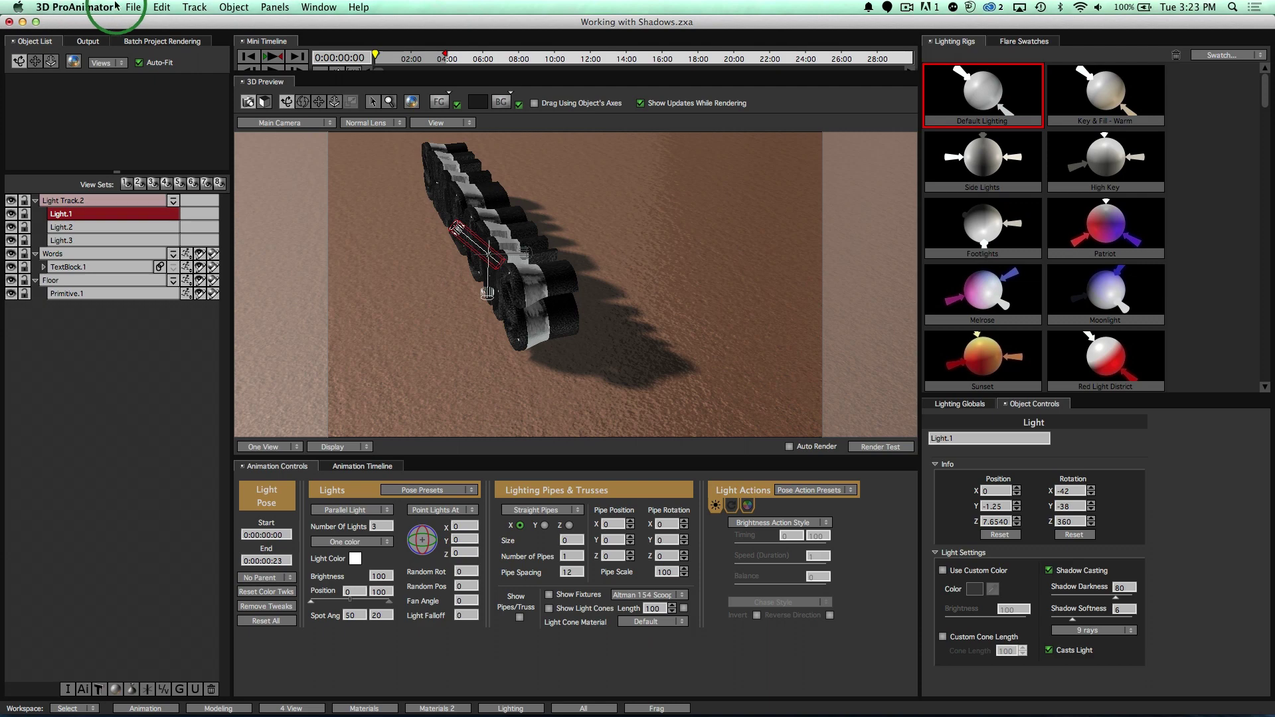
Enable Show Shadows for GL shaders in Draft Mode in User Preferences and confirm
click(359, 8)
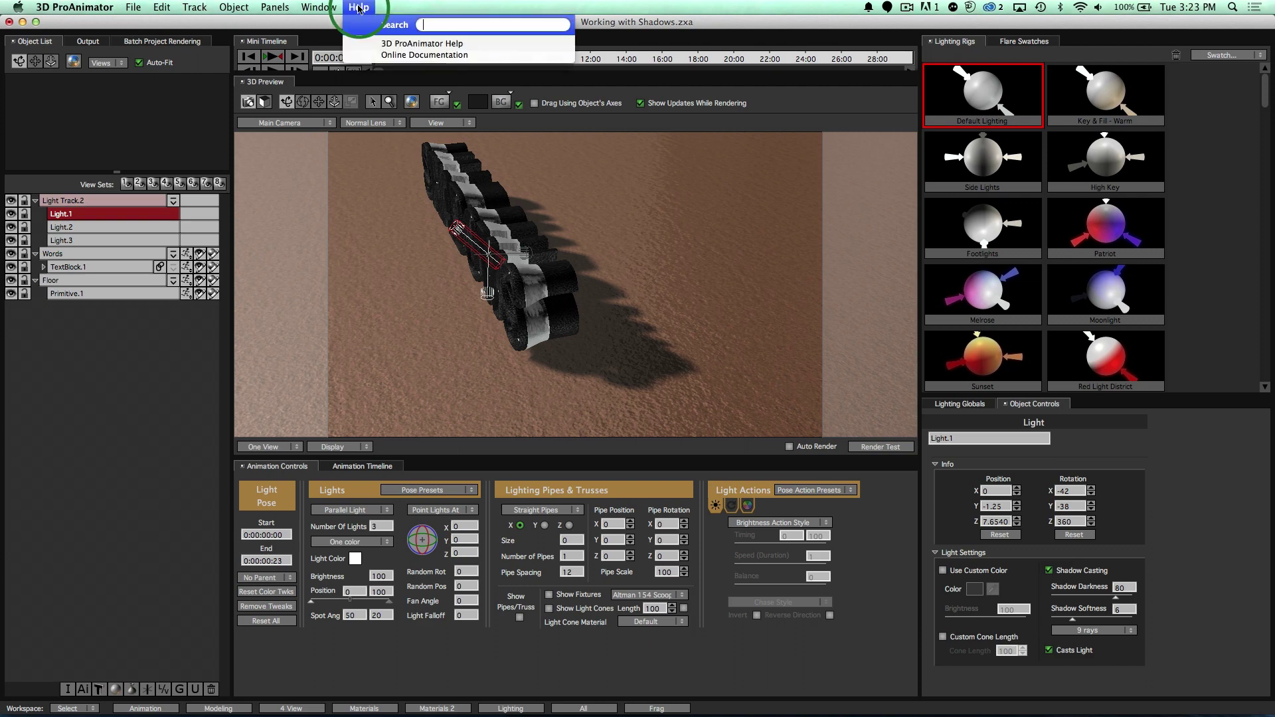
mouse_move(74, 6)
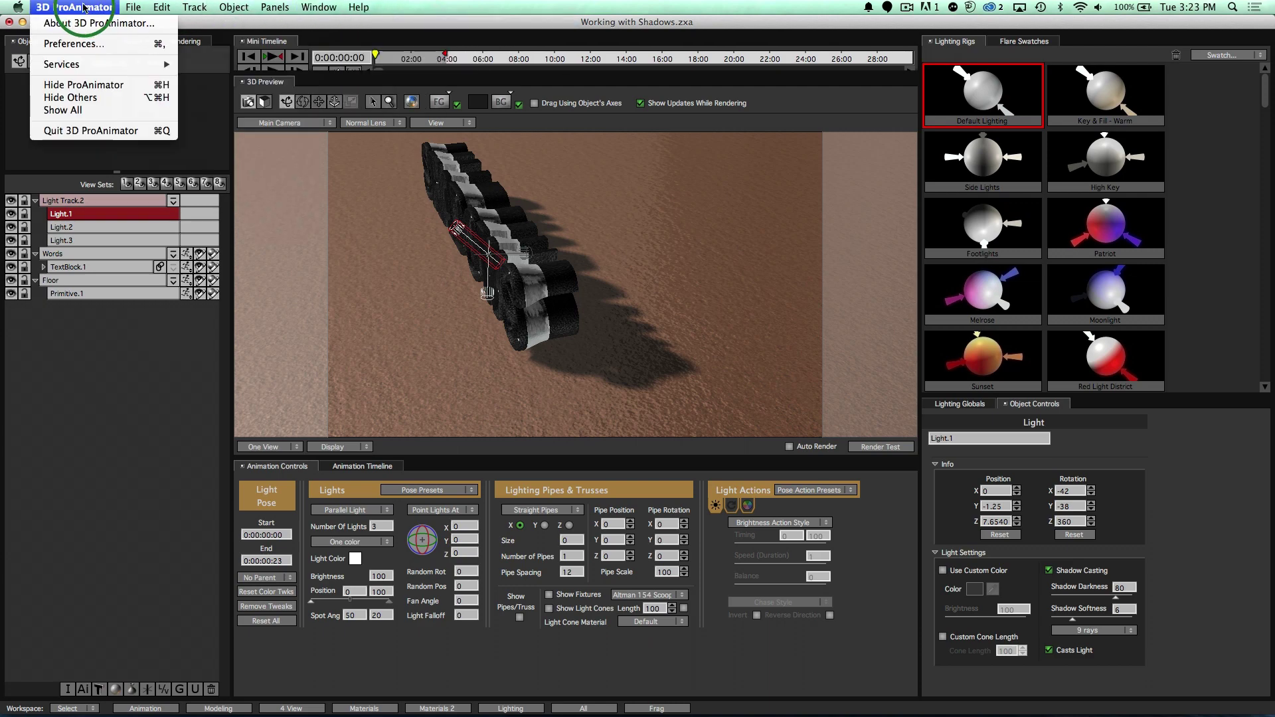
click(74, 44)
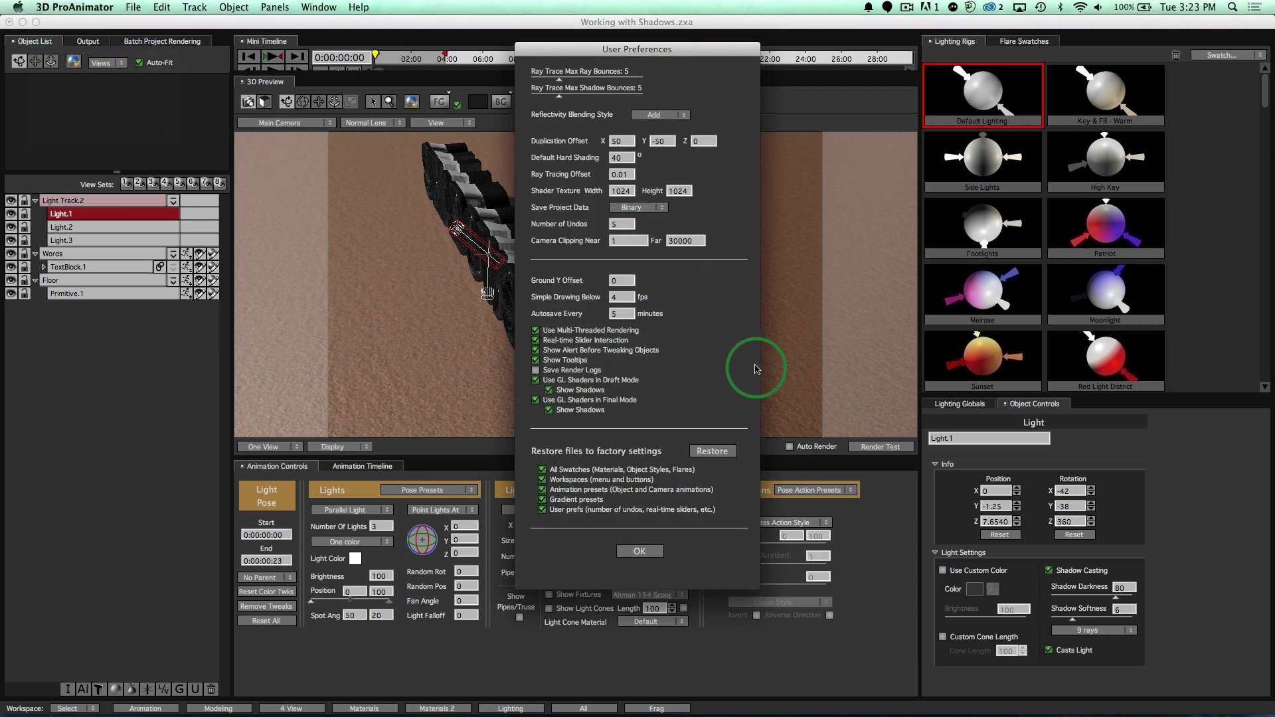
click(549, 392)
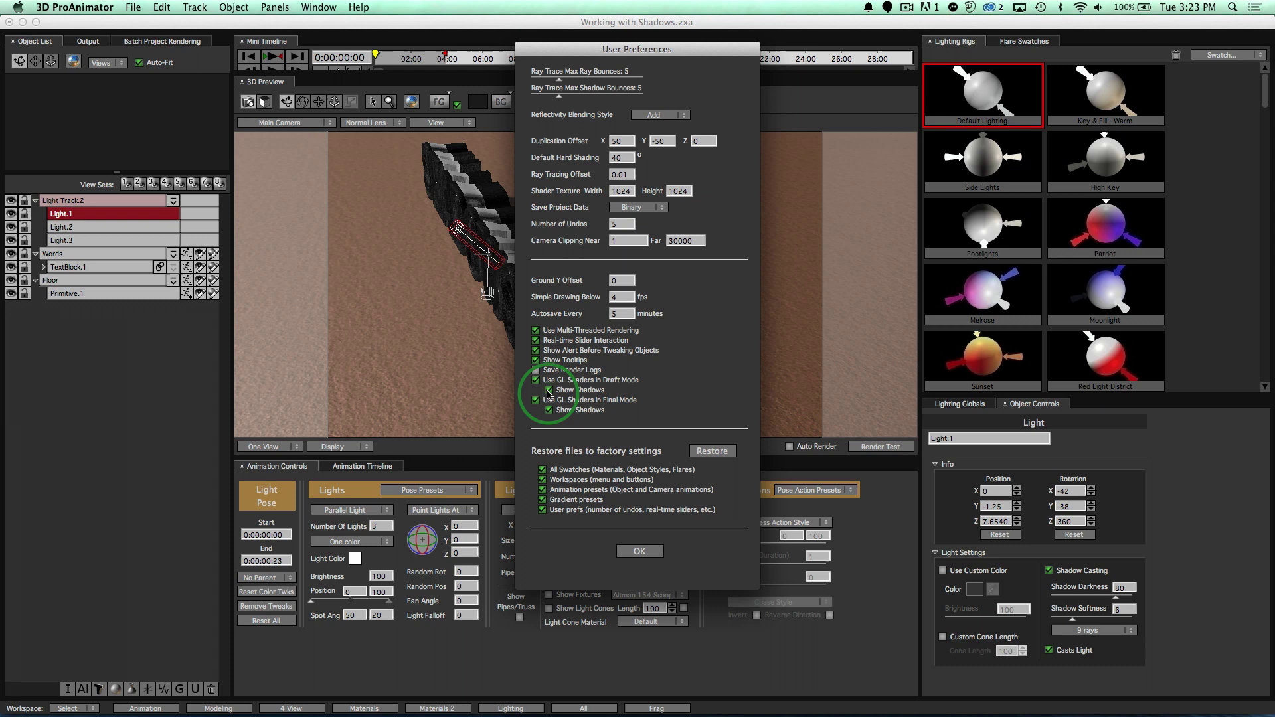
click(641, 553)
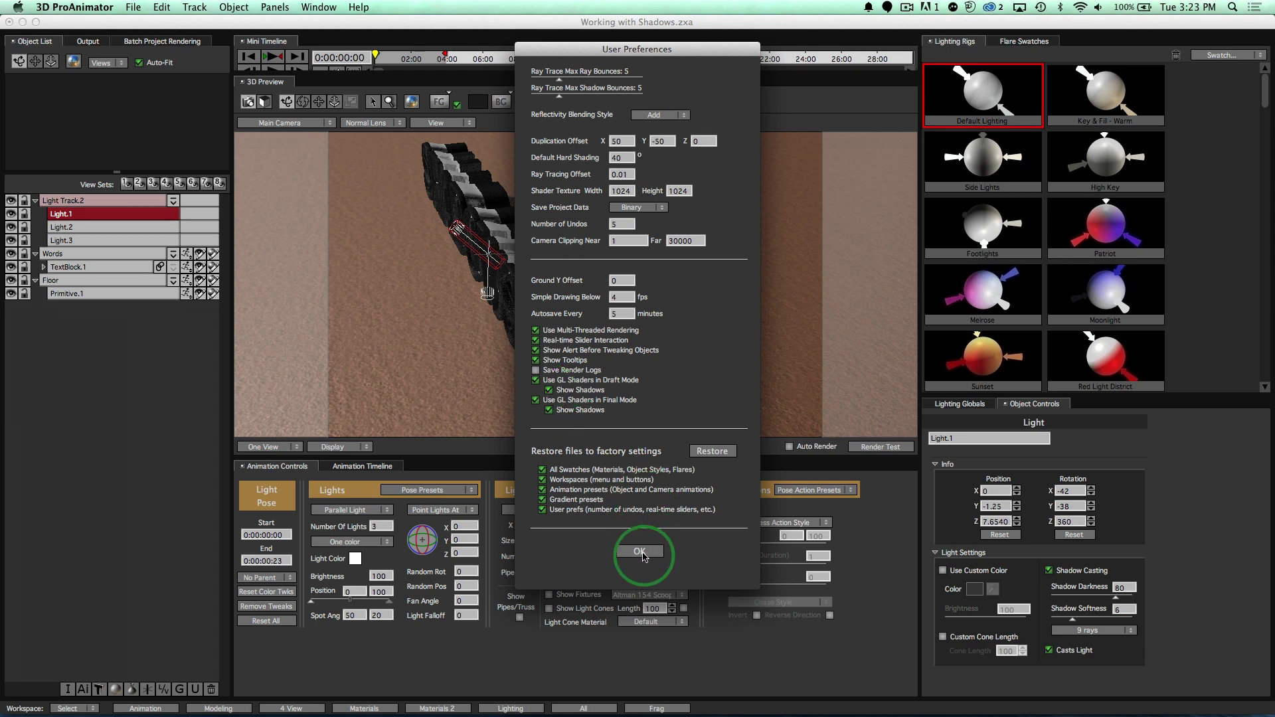
click(621, 397)
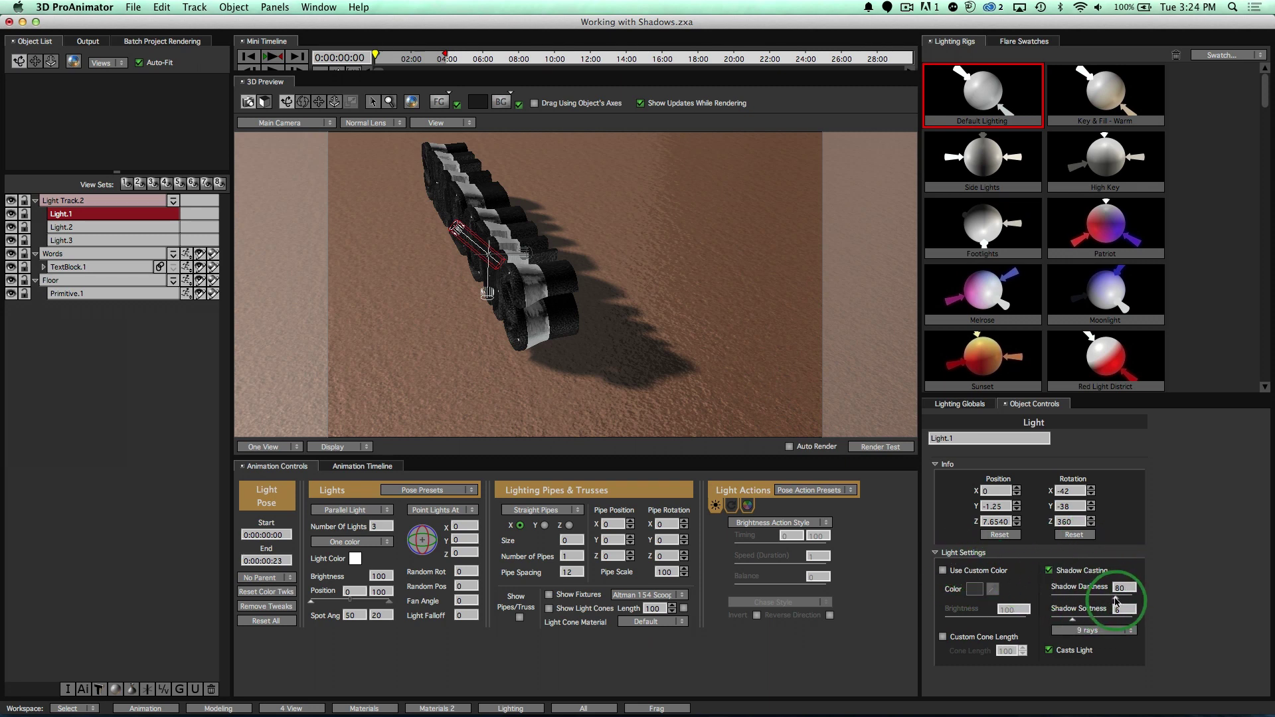
Set Light.1's Shadow Darkness to 67.2 and Shadow Softness to about 13.1
mouse_move(1116, 601)
mouse_down()
mouse_move(1044, 601)
mouse_move(1137, 601)
mouse_move(1063, 601)
mouse_move(1122, 601)
mouse_move(1083, 602)
mouse_move(1105, 604)
mouse_up()
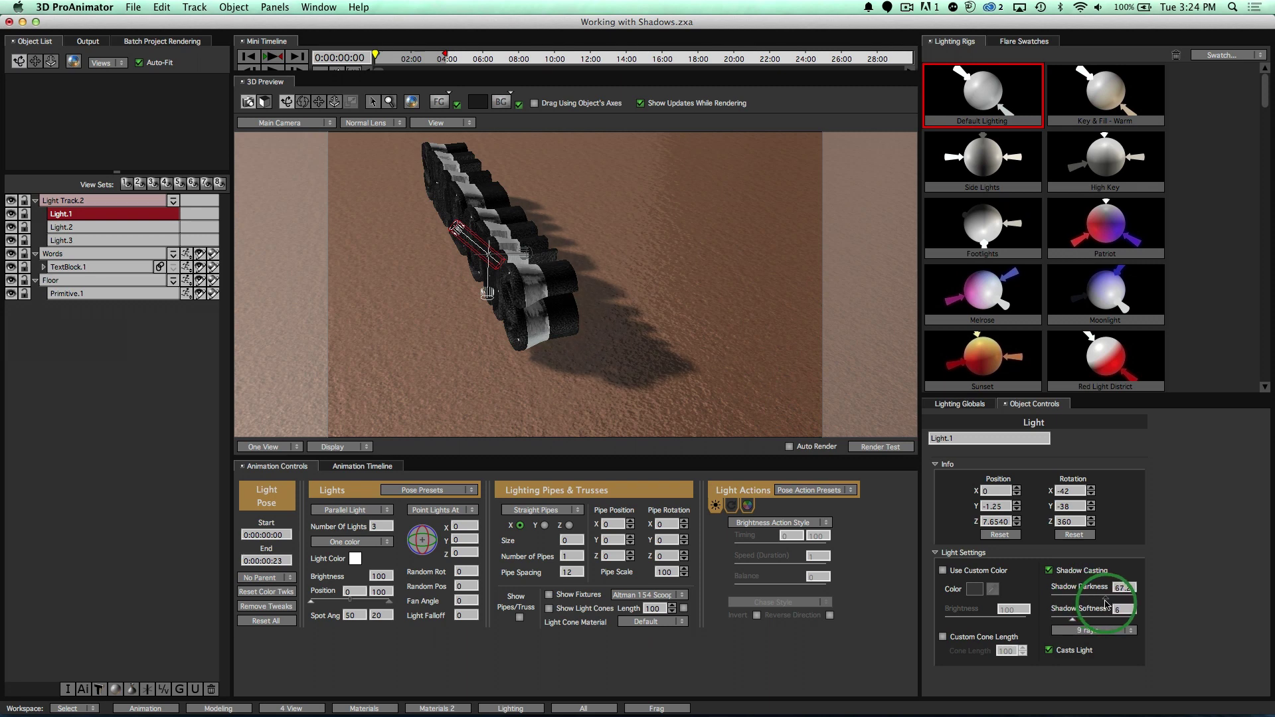
click(1074, 621)
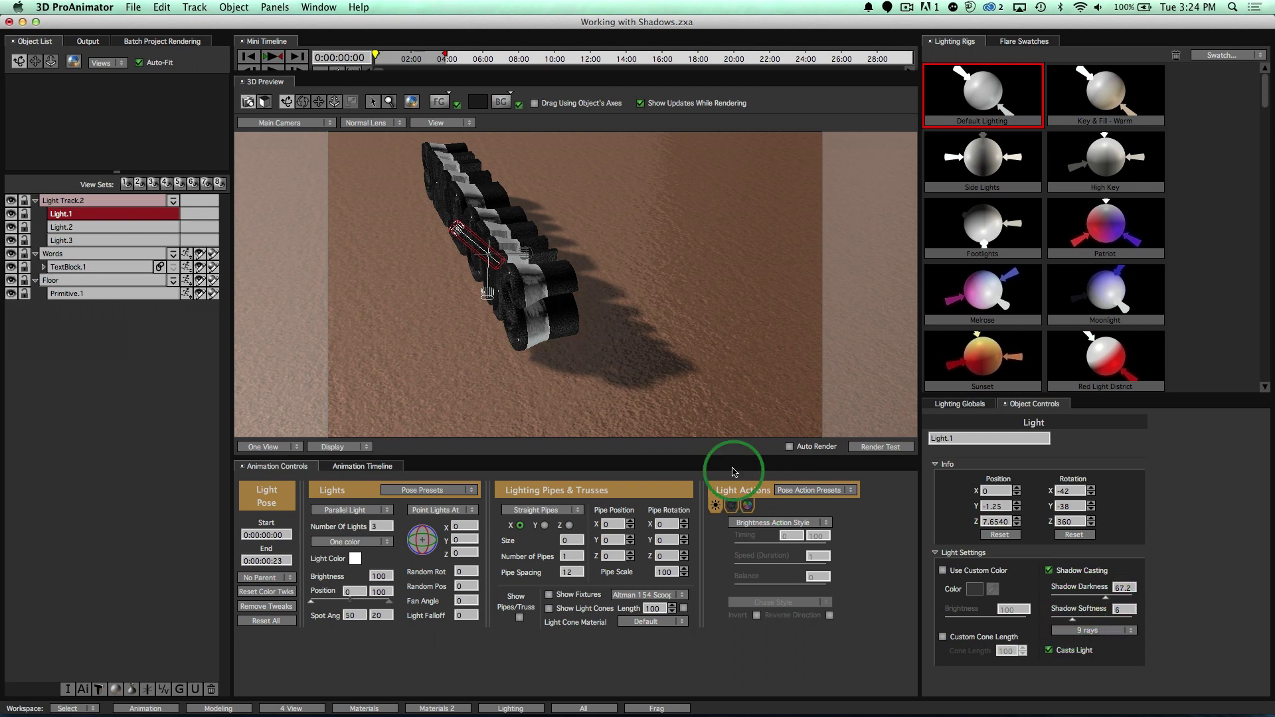
drag(1074, 619, 1103, 636)
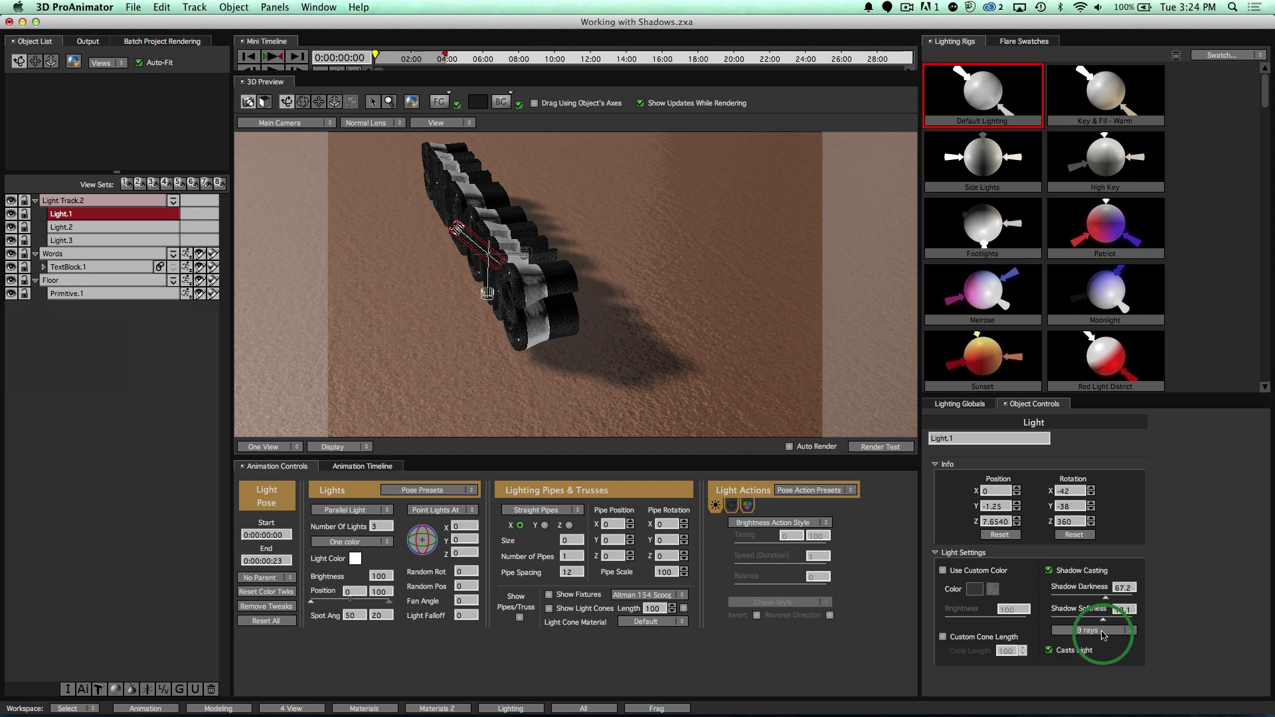
Set shadow sampling to 144 rays, switch the renderer to Ray Tracer, and run a test render
click(1103, 635)
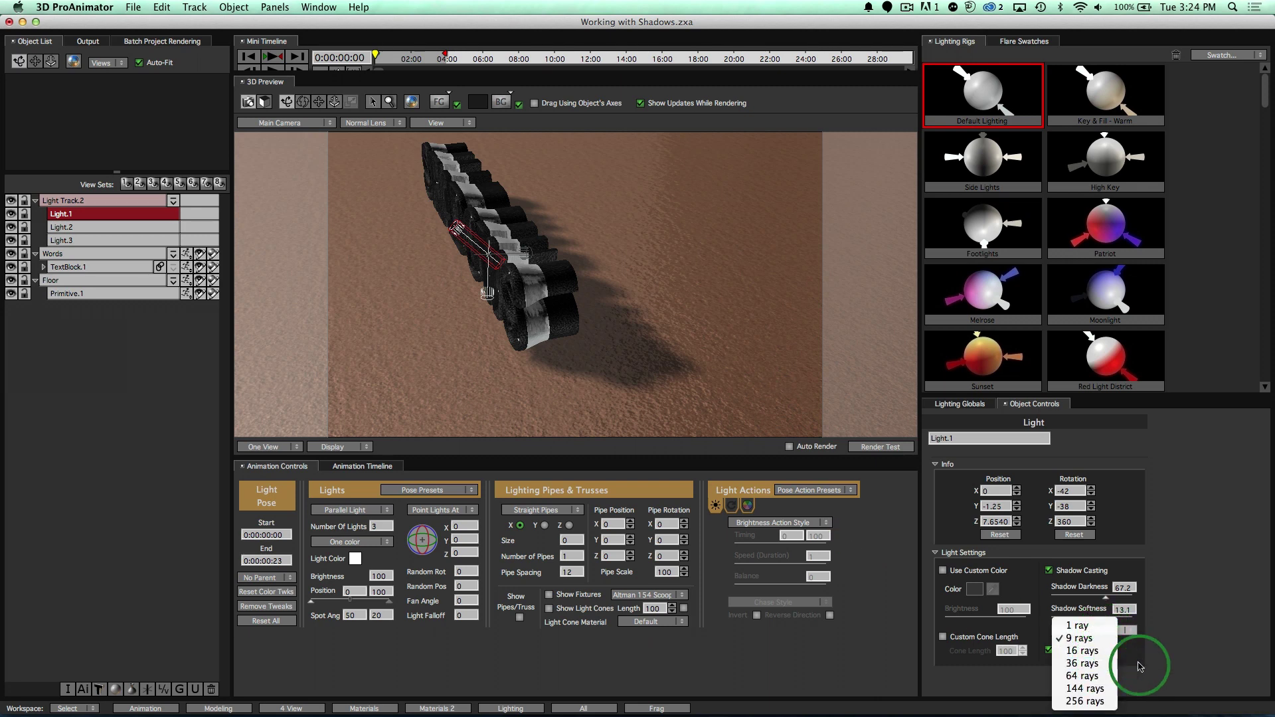
click(1084, 688)
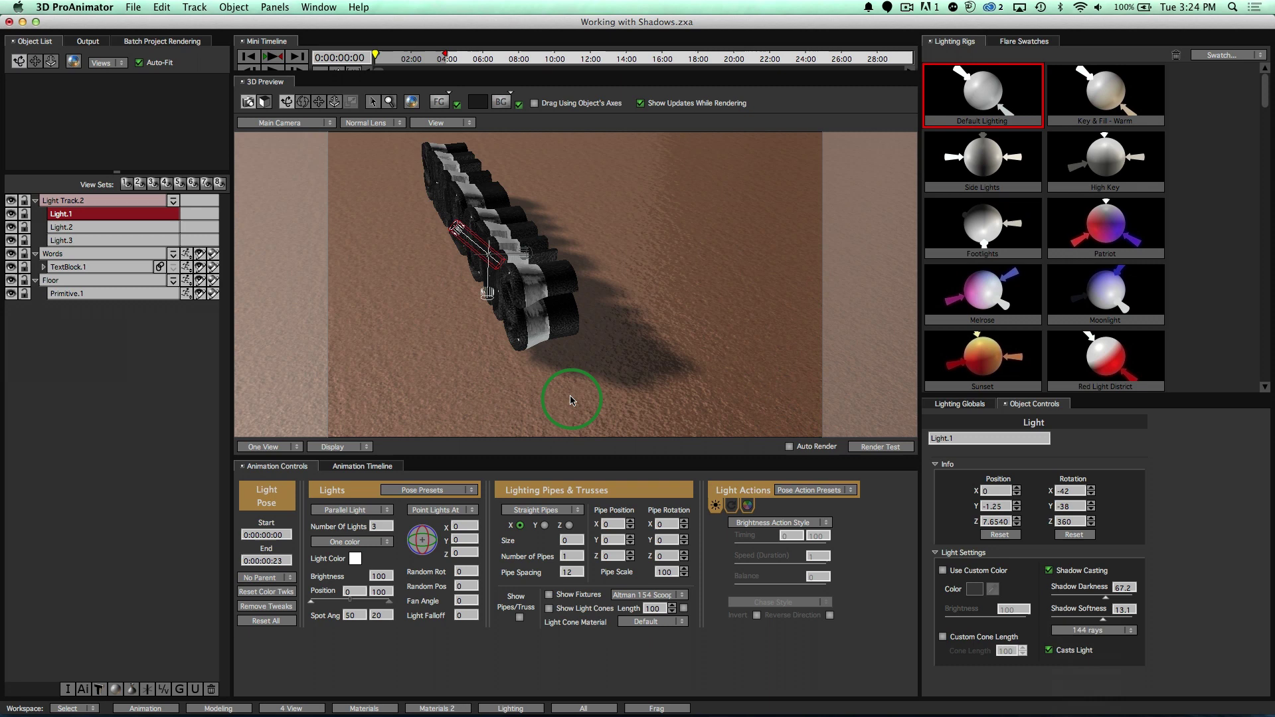
click(87, 42)
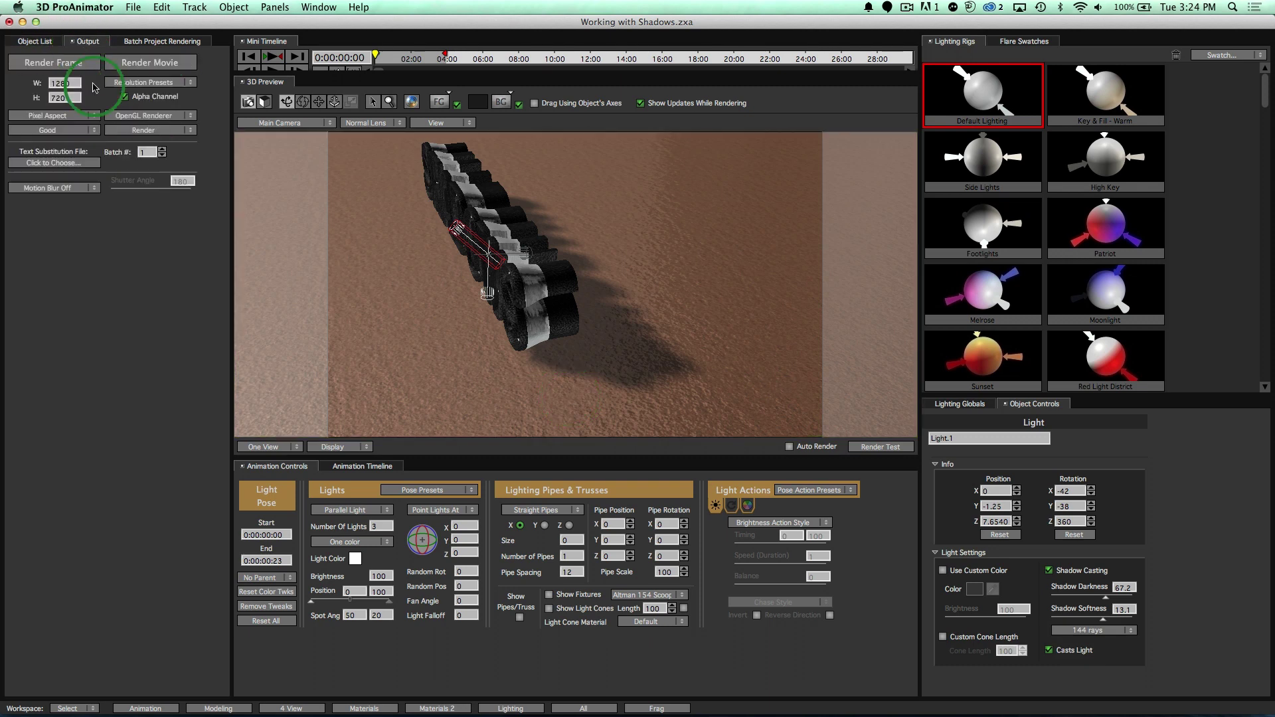
click(127, 119)
click(143, 129)
click(881, 446)
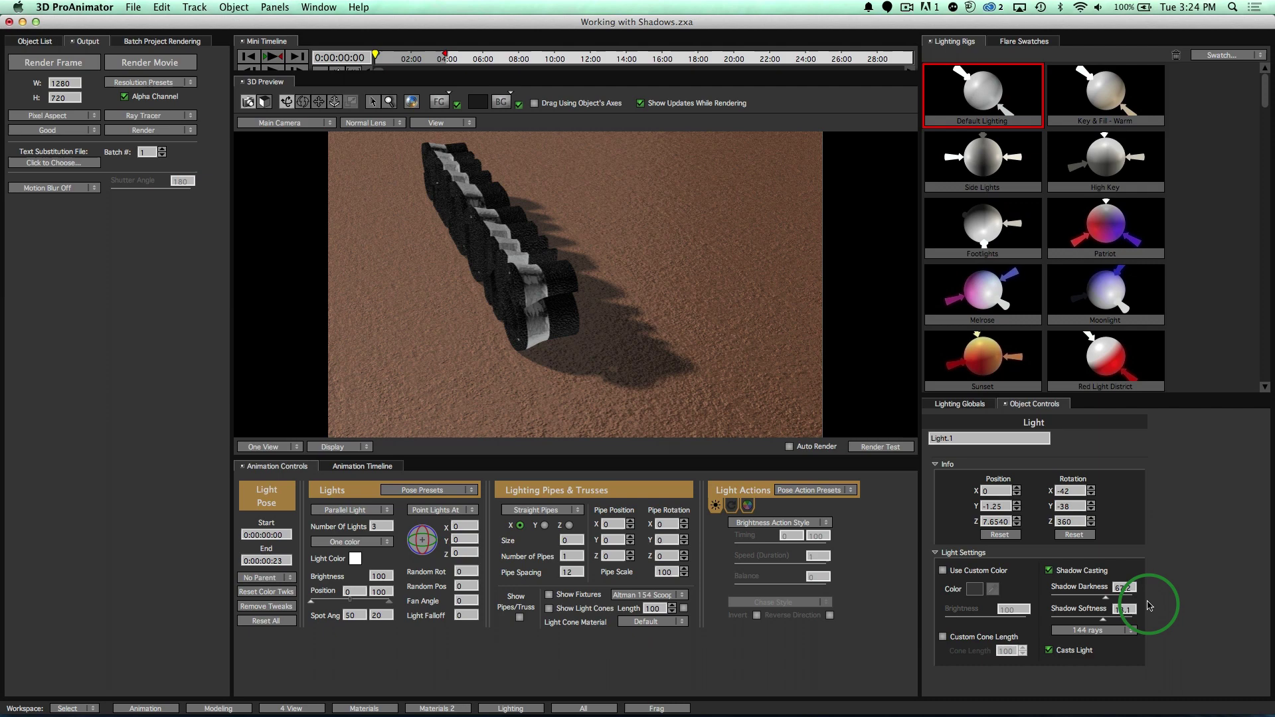
Reduce shadow sampling to 9 rays and zoom in on the shadow
click(1116, 630)
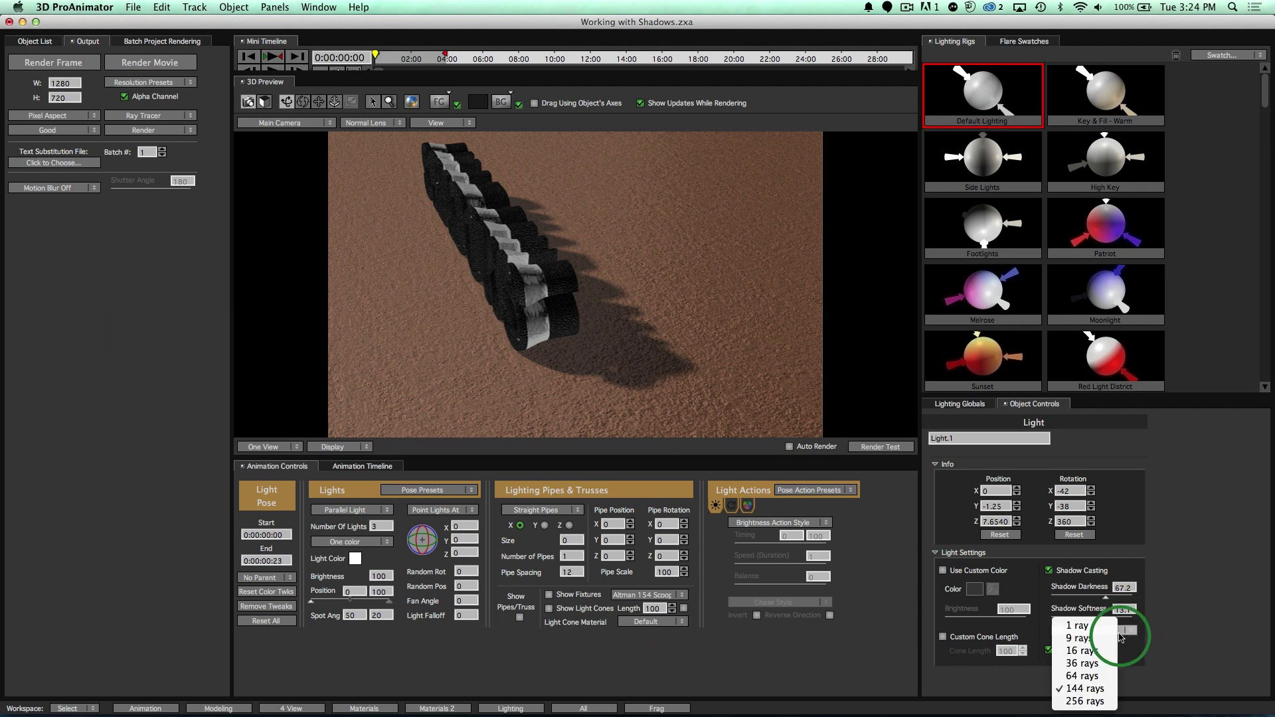
click(1091, 640)
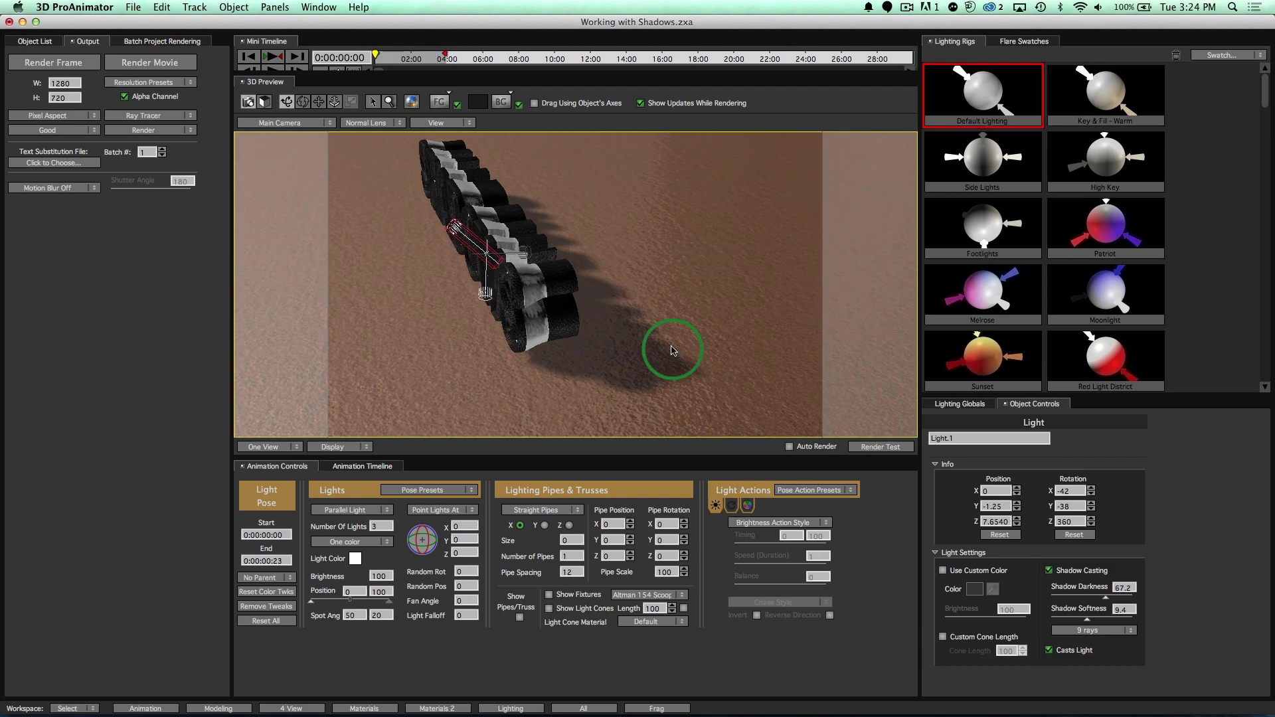
scroll(671, 347, up, 5)
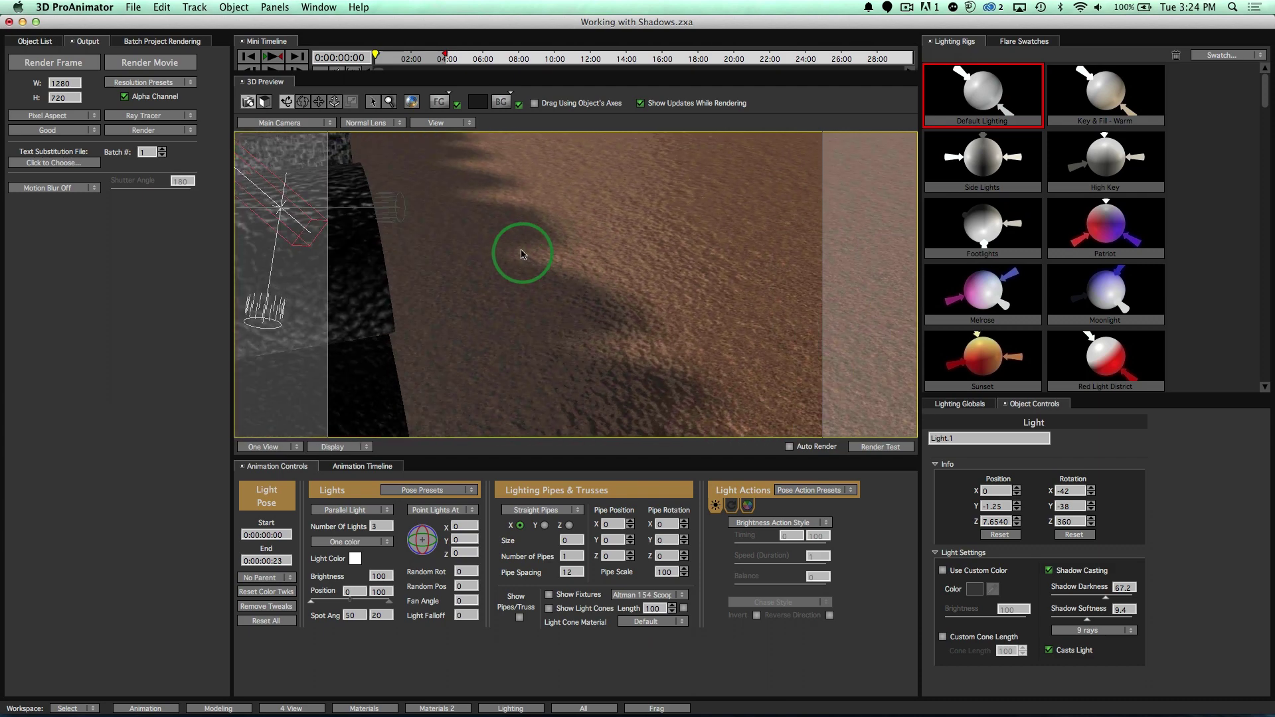
scroll(521, 254, up, 6)
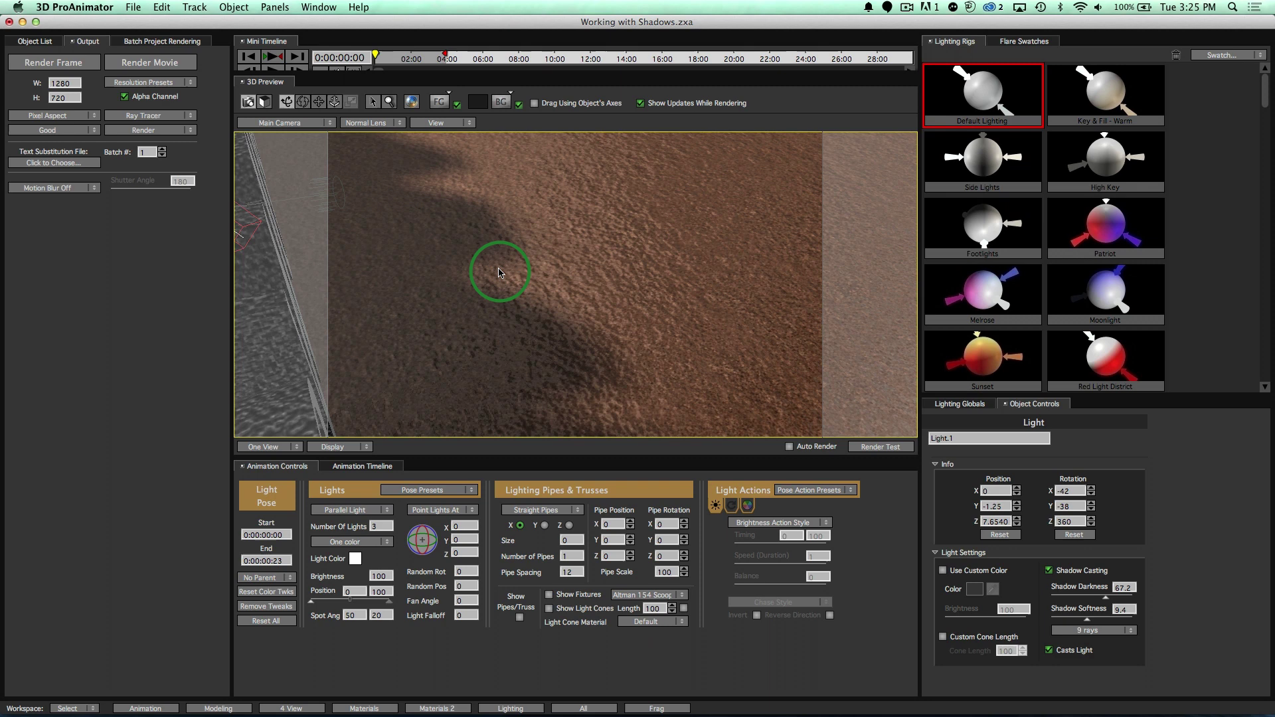
Set Shadow Map Size to 500 in the Lighting Globals tab
click(979, 416)
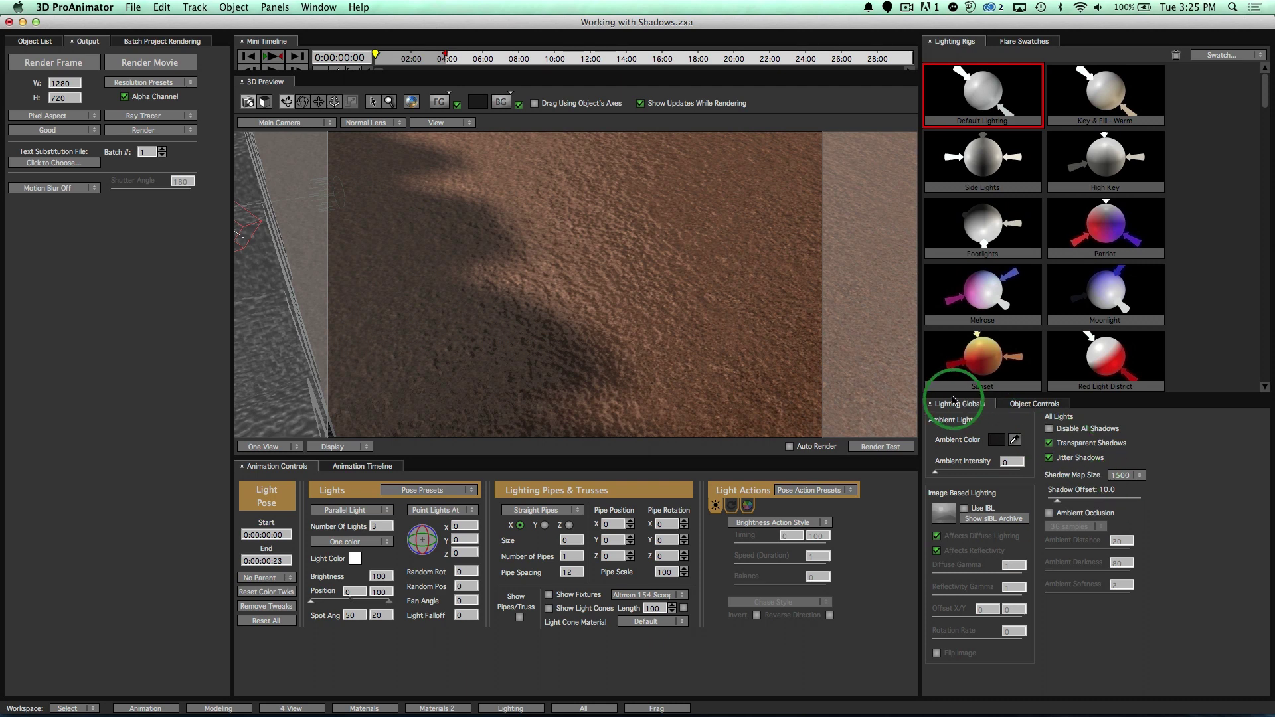
click(1120, 476)
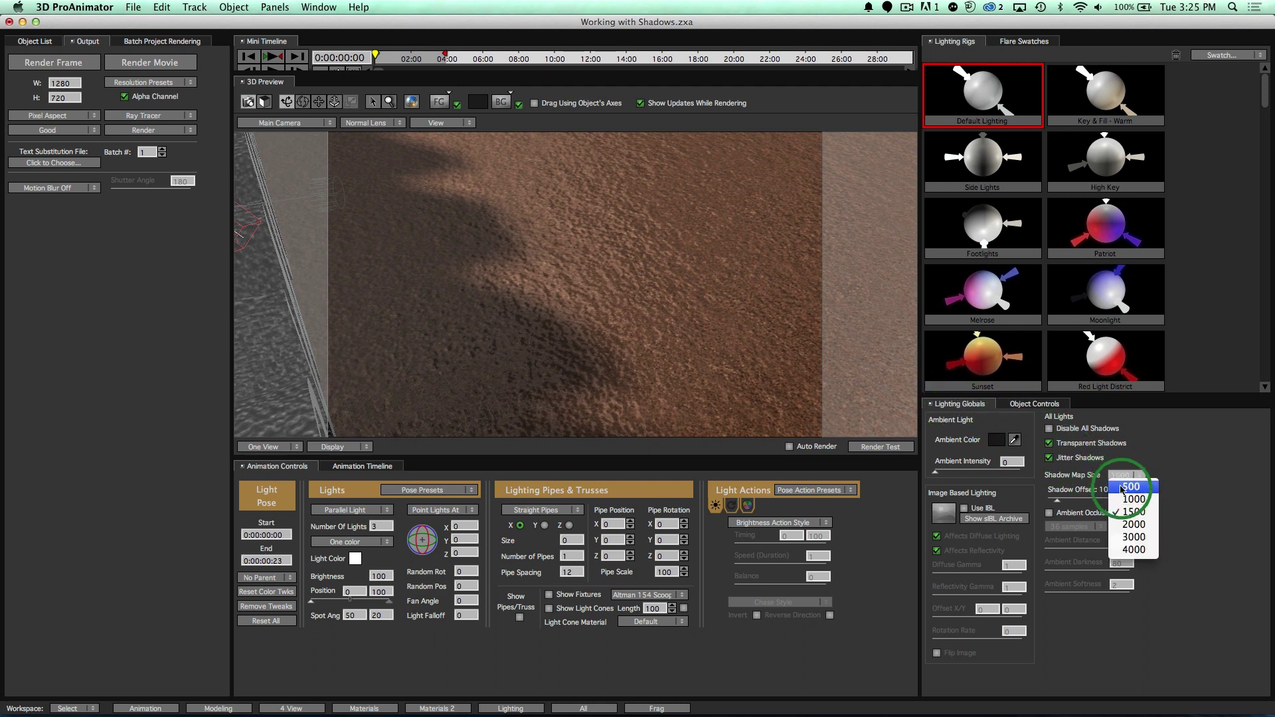
click(1123, 487)
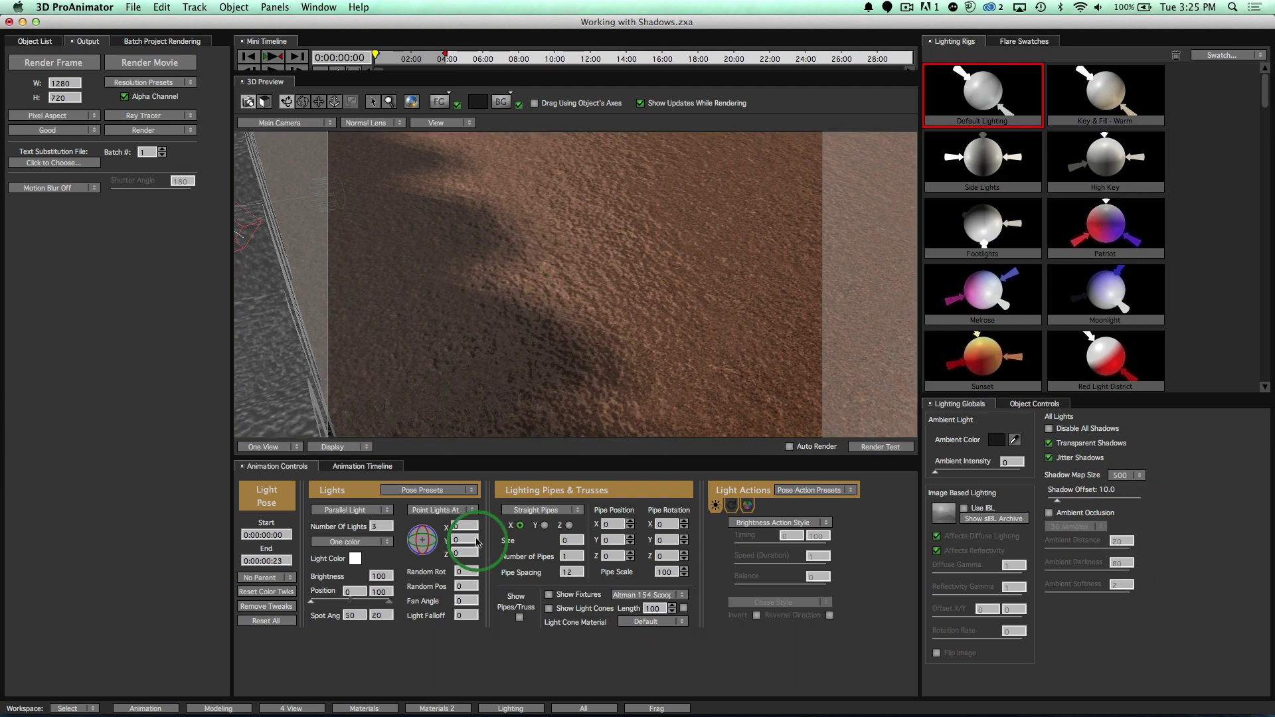
Delete the Metal 32.1 material from the floor Primitive.1 so it shows plain grey
click(364, 709)
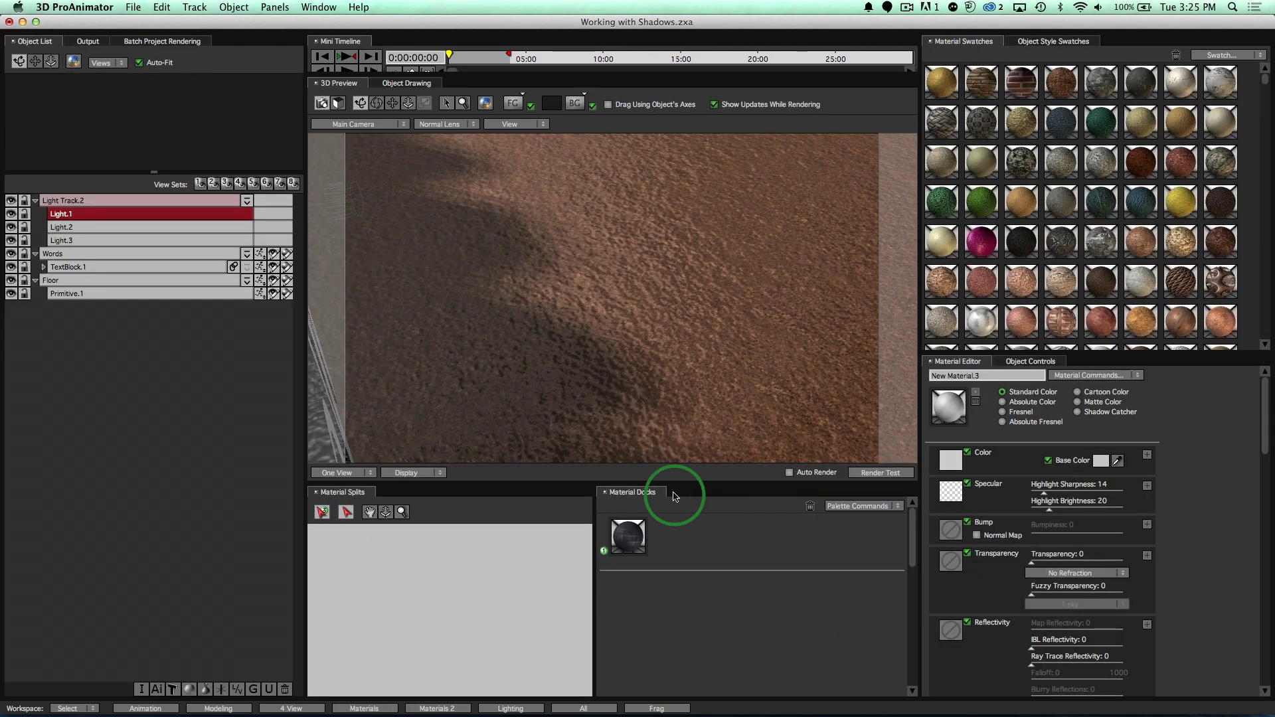
click(641, 421)
click(629, 534)
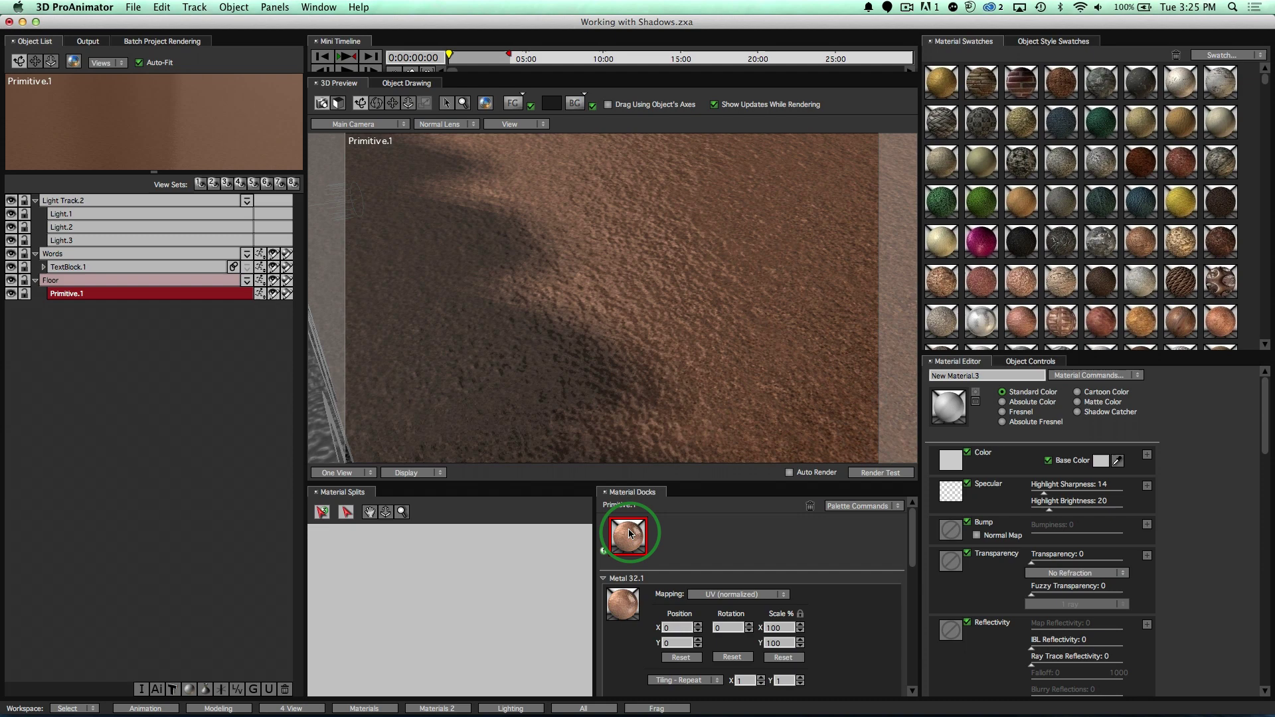
key(Delete)
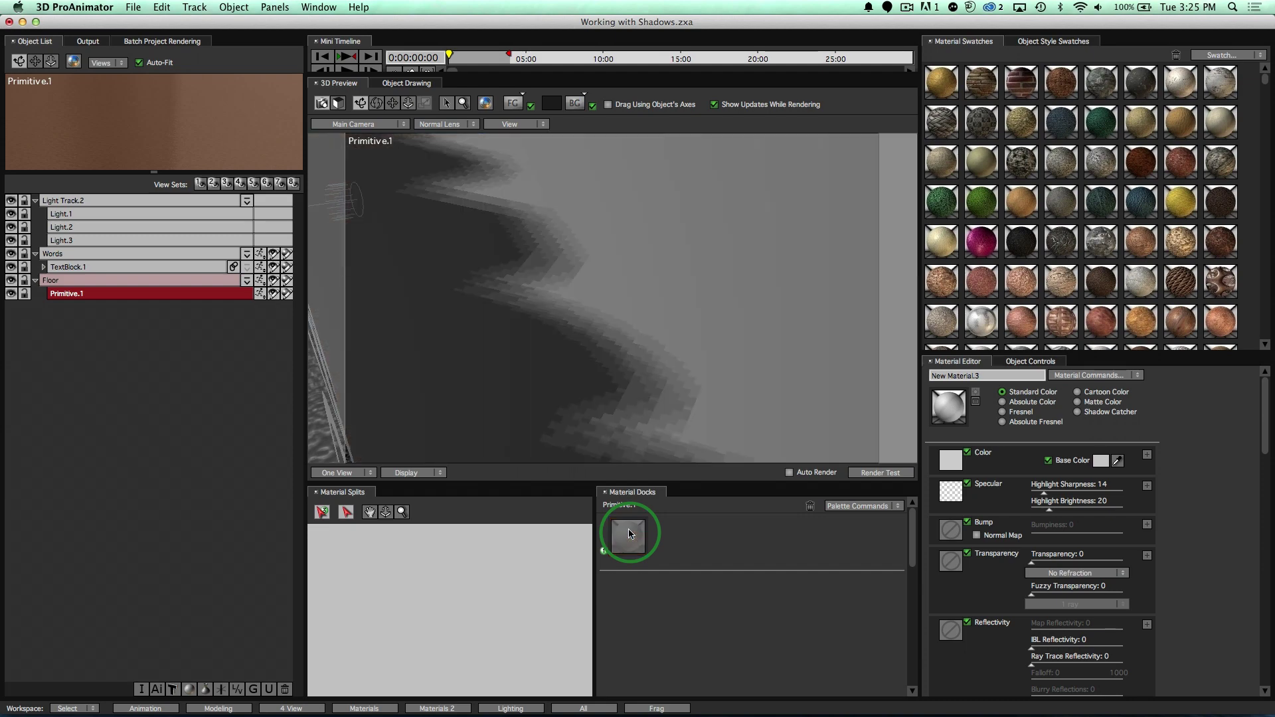
click(364, 709)
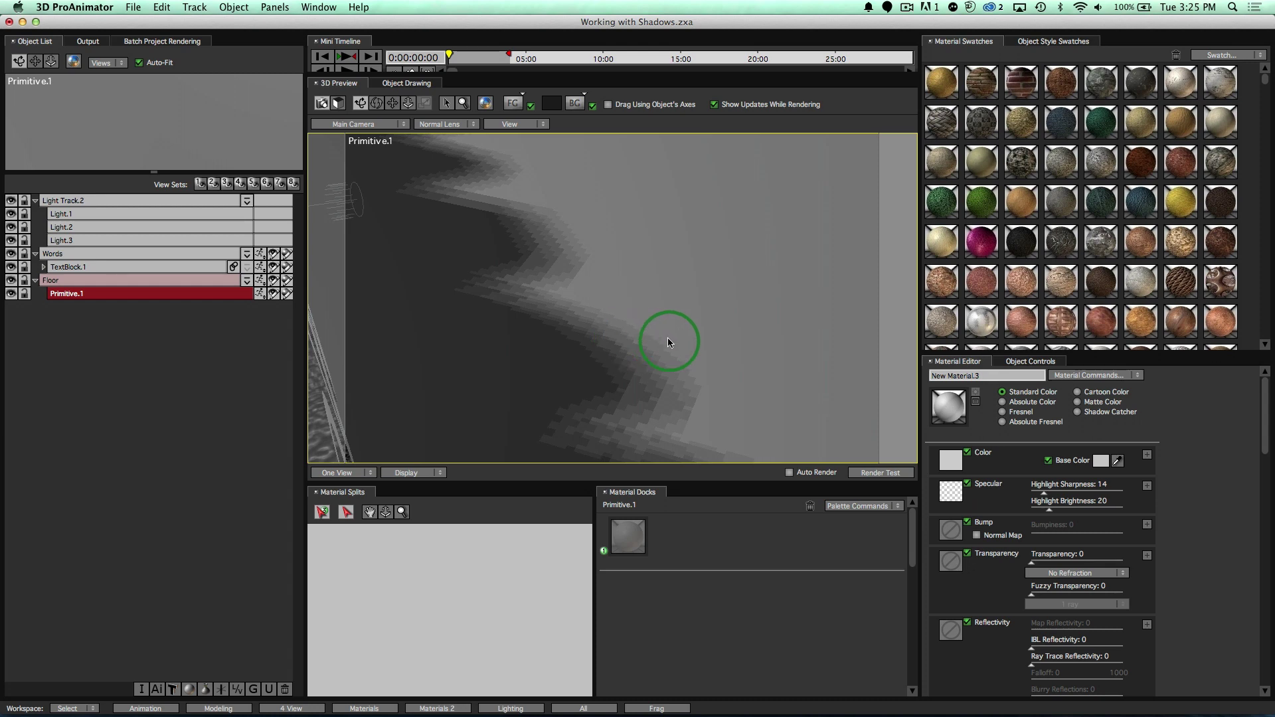
click(511, 708)
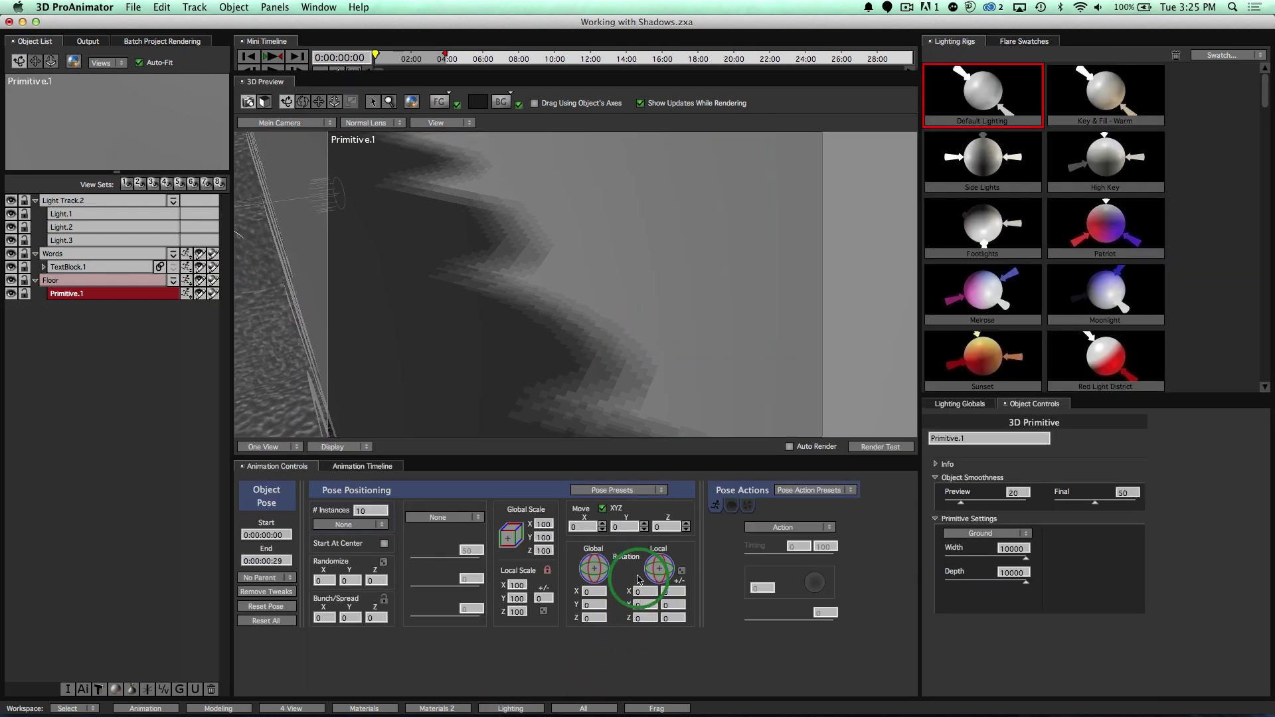
Select Light.1, pull the view back, and set Lighting Globals Shadow Map Size to 1500
click(89, 217)
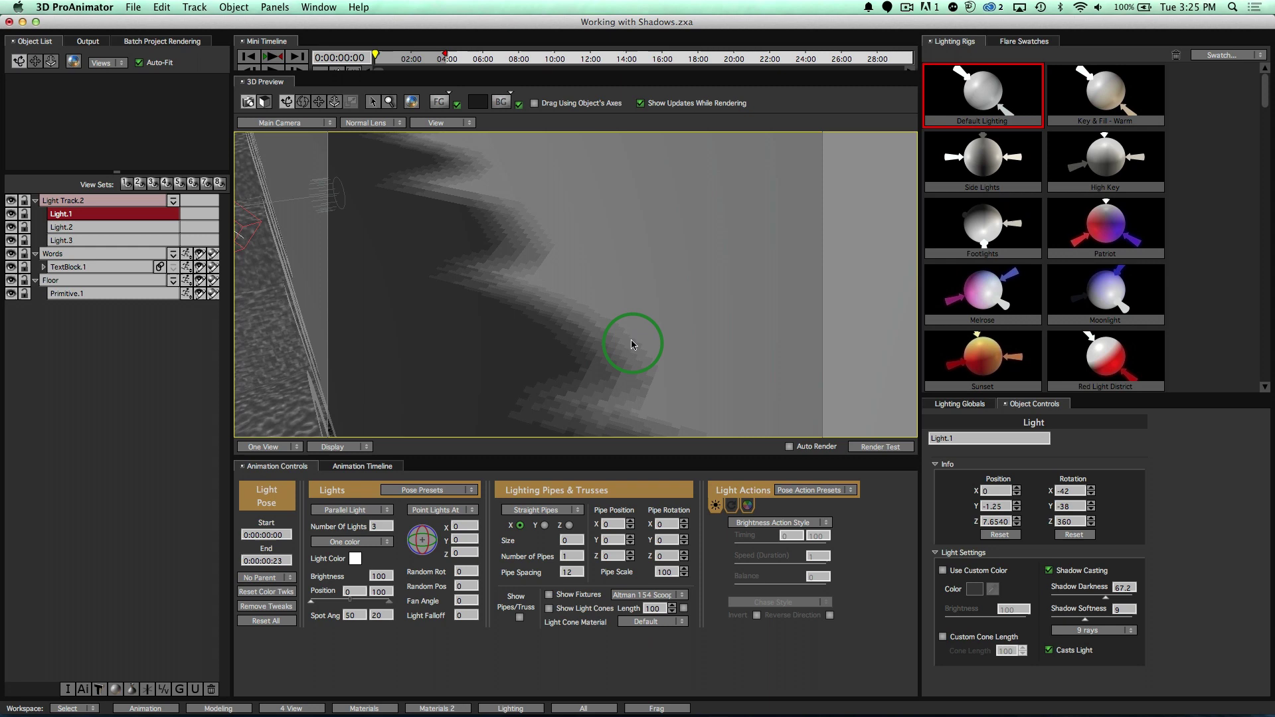
drag(625, 323, 651, 380)
click(1002, 422)
click(968, 403)
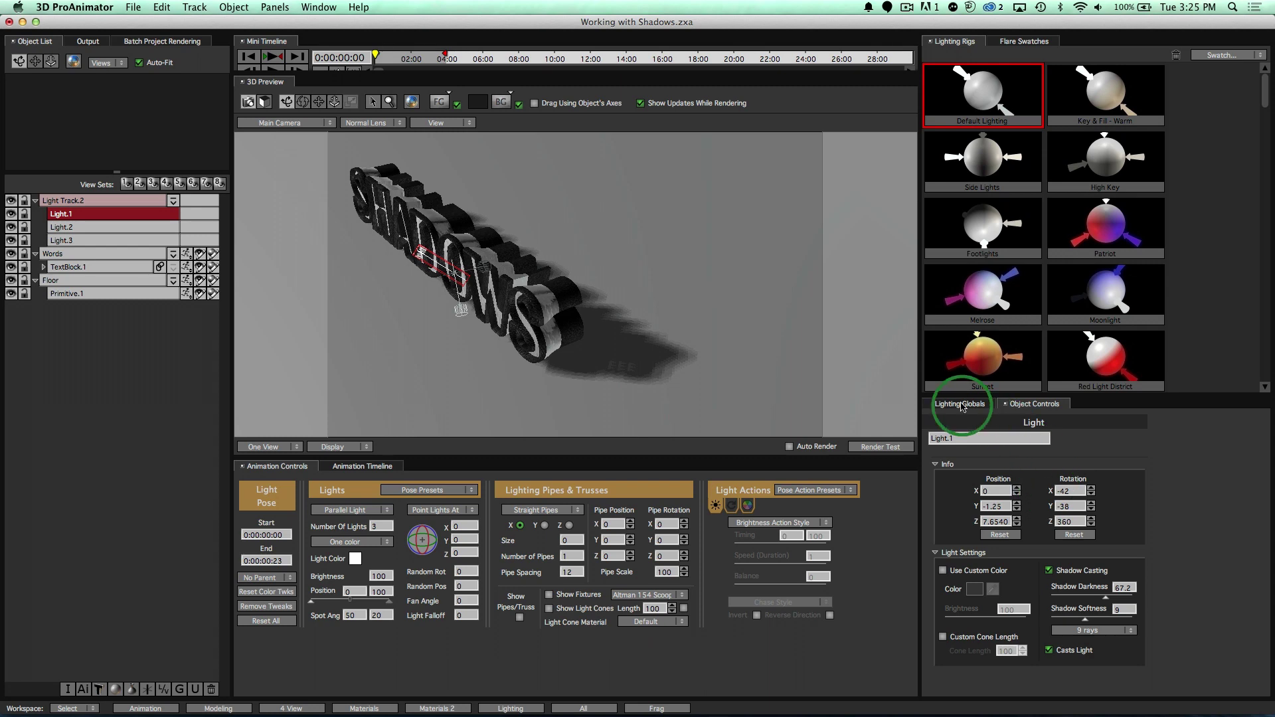
drag(1127, 475, 1131, 511)
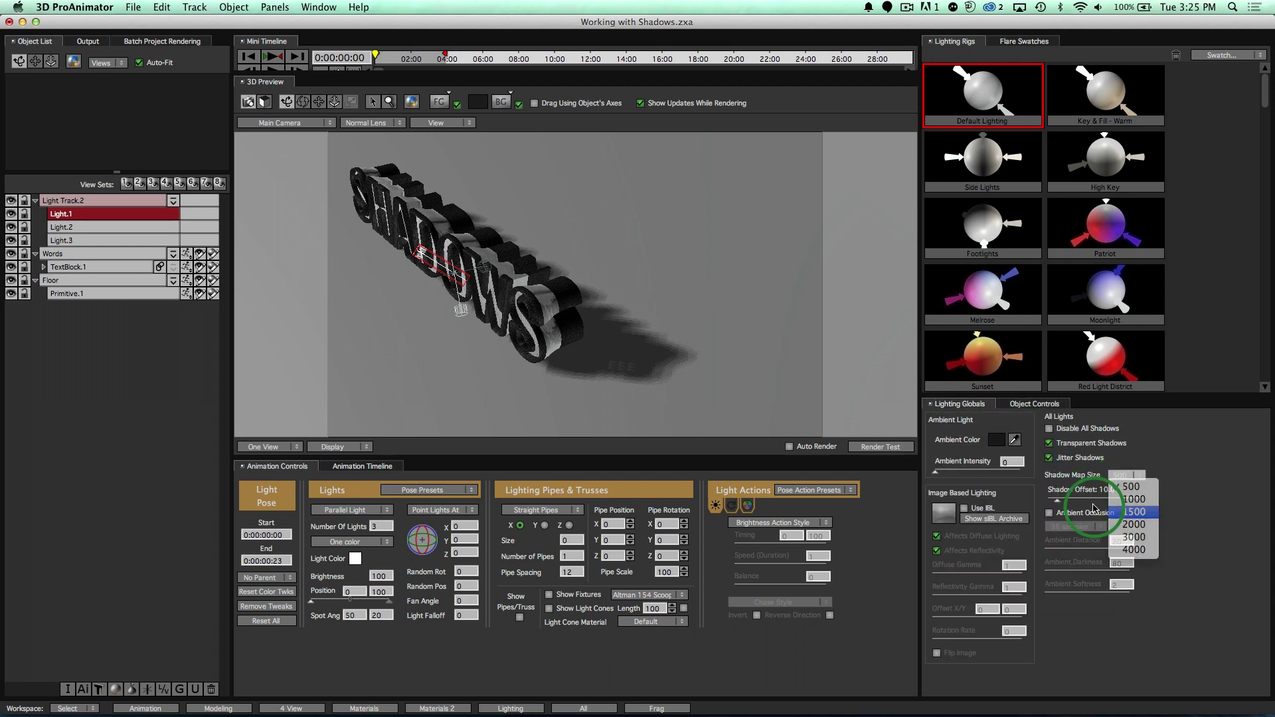
drag(651, 378, 641, 327)
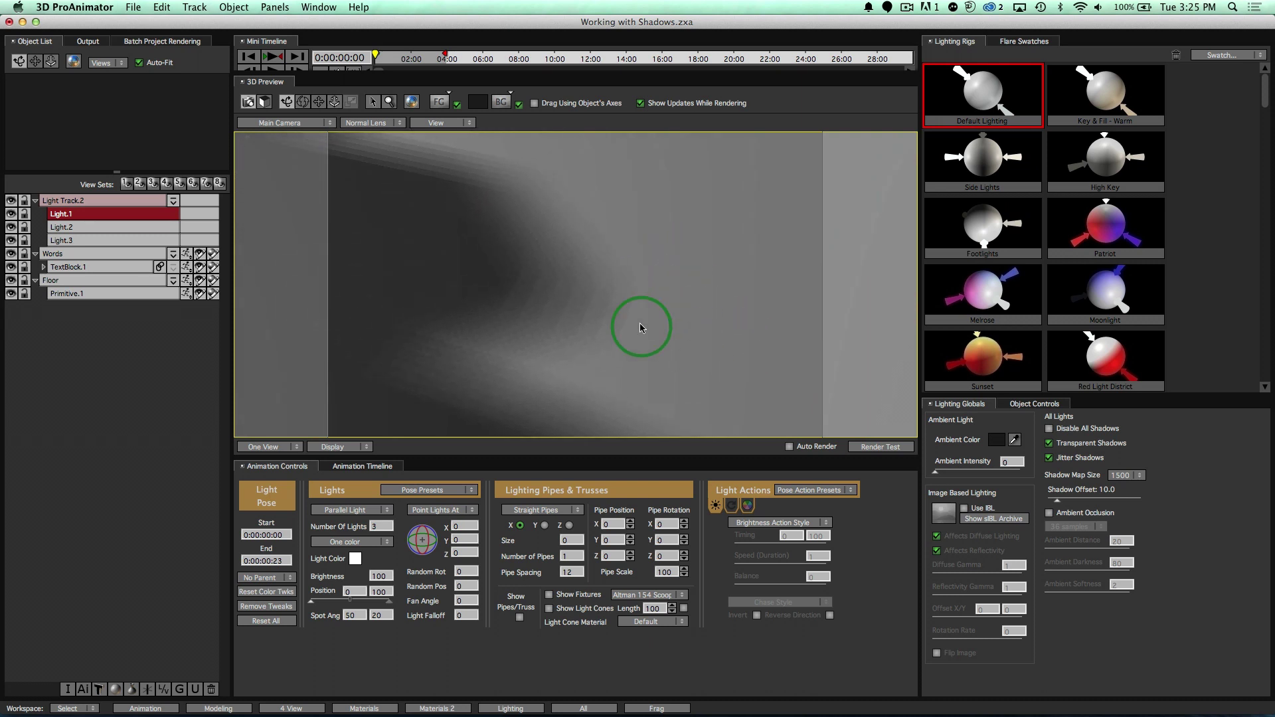
Try Shadow Map Size 4000 for comparison, then set it back to 1500
drag(1124, 478, 1137, 553)
drag(743, 418, 1133, 486)
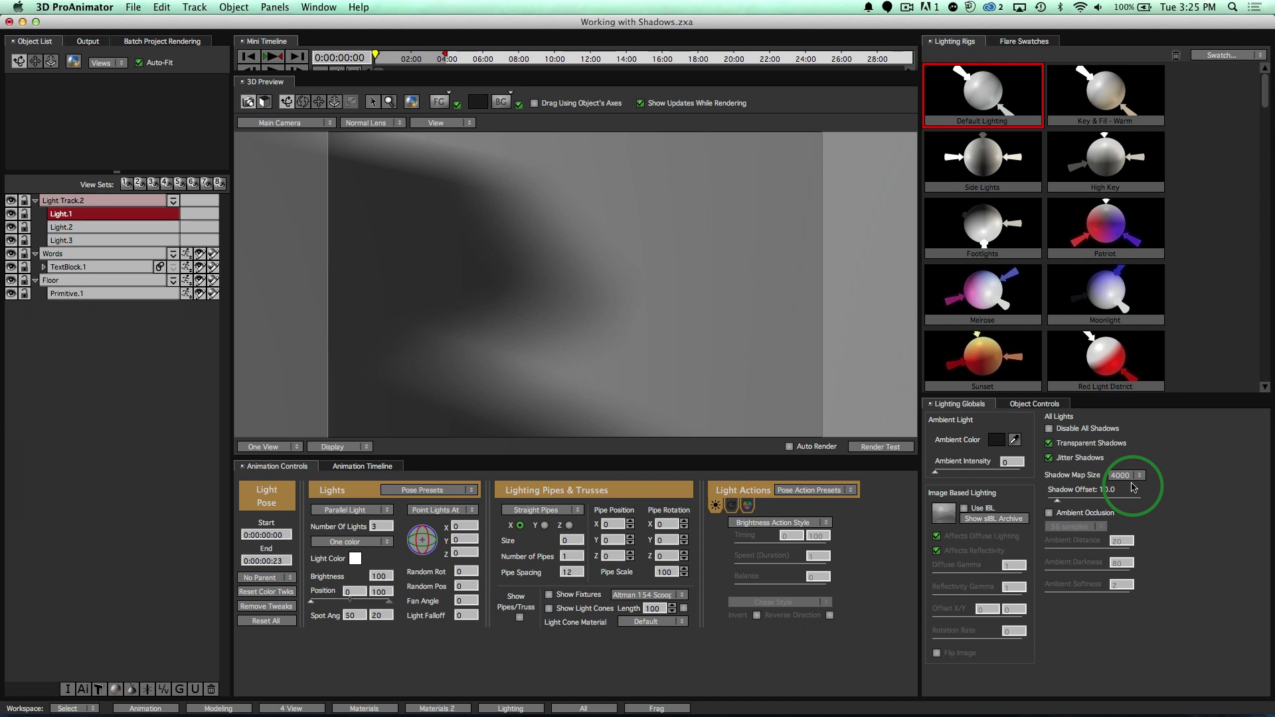
click(1124, 475)
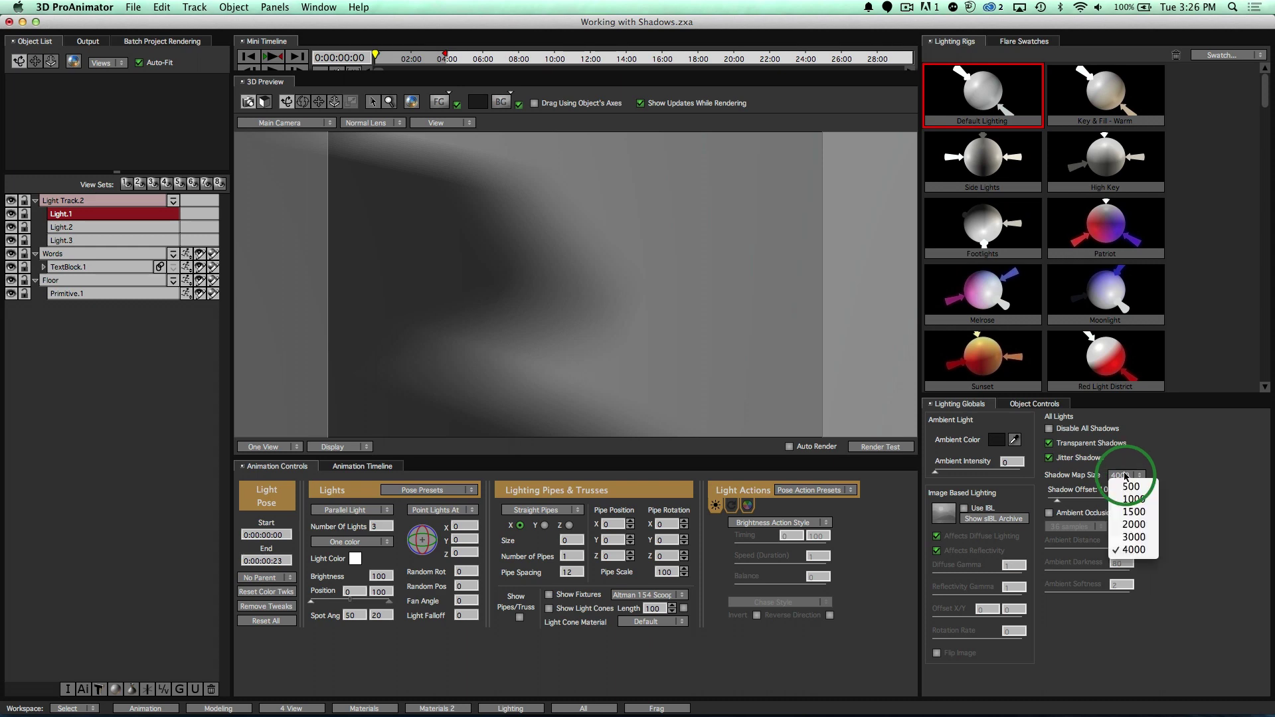
click(1129, 525)
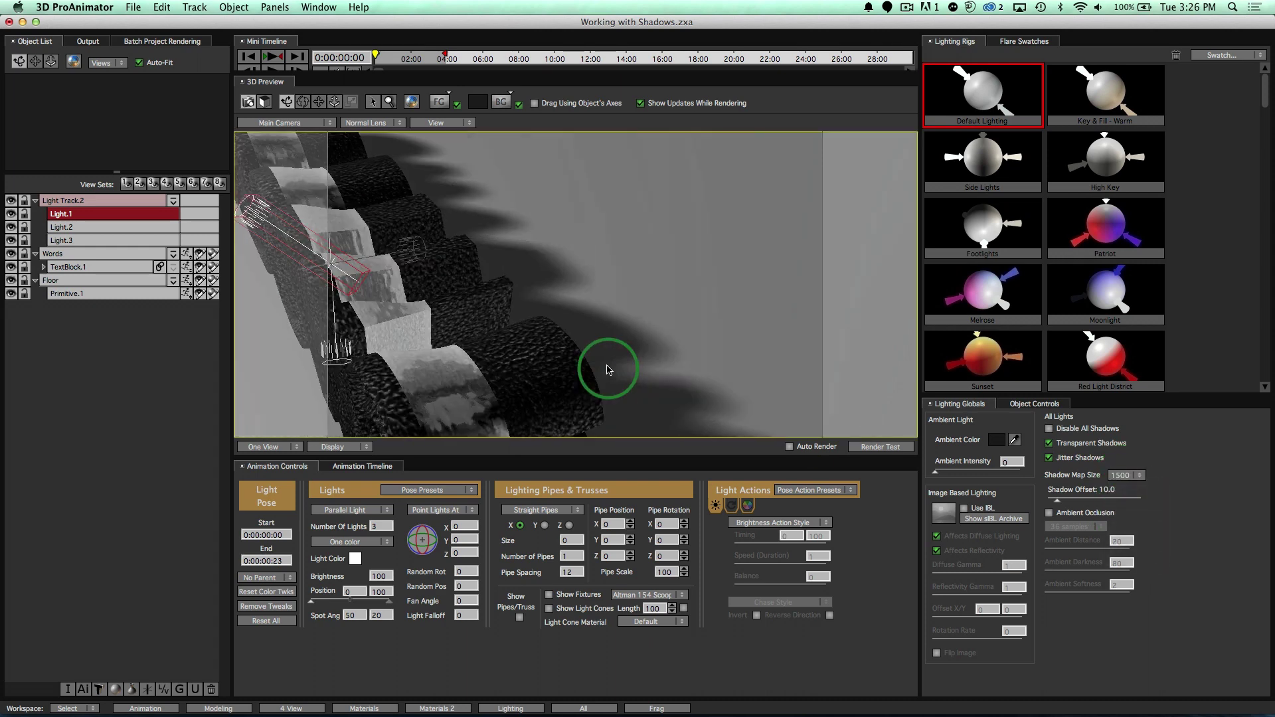
drag(604, 350, 619, 376)
Select the CASTING text and back wall, apply the Default Lighting rig, then select Light.1
click(447, 319)
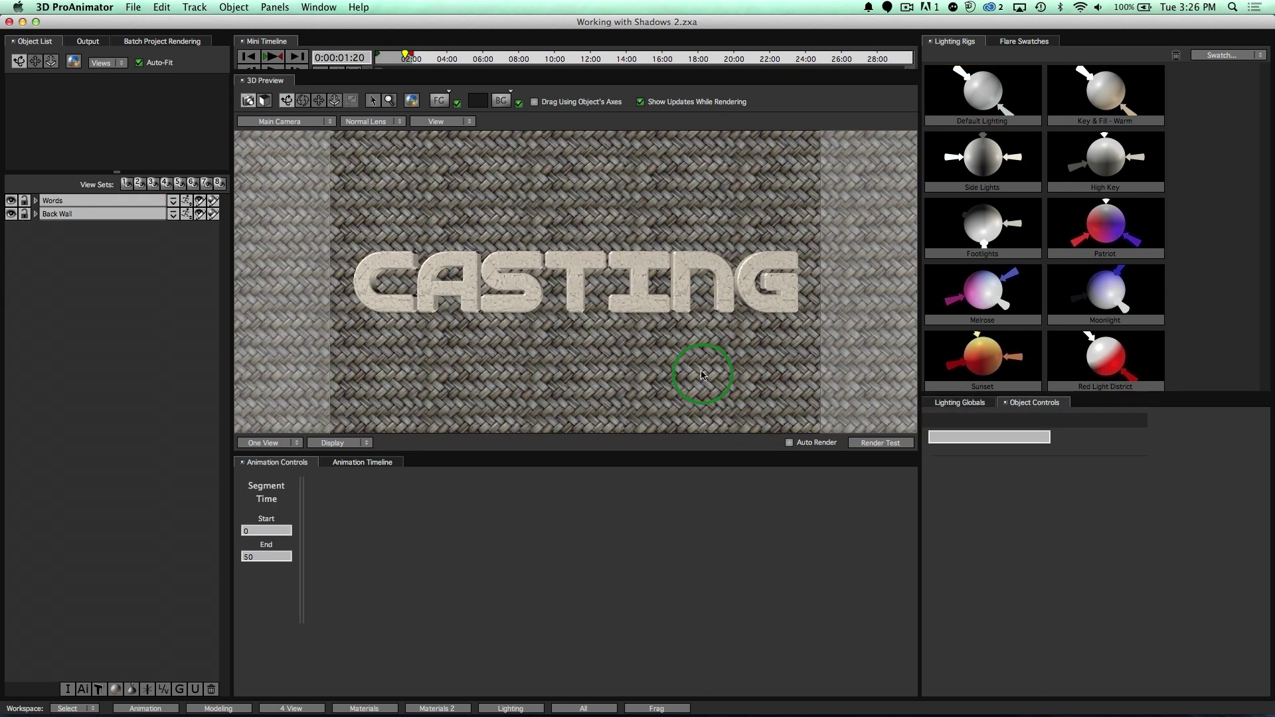
click(639, 306)
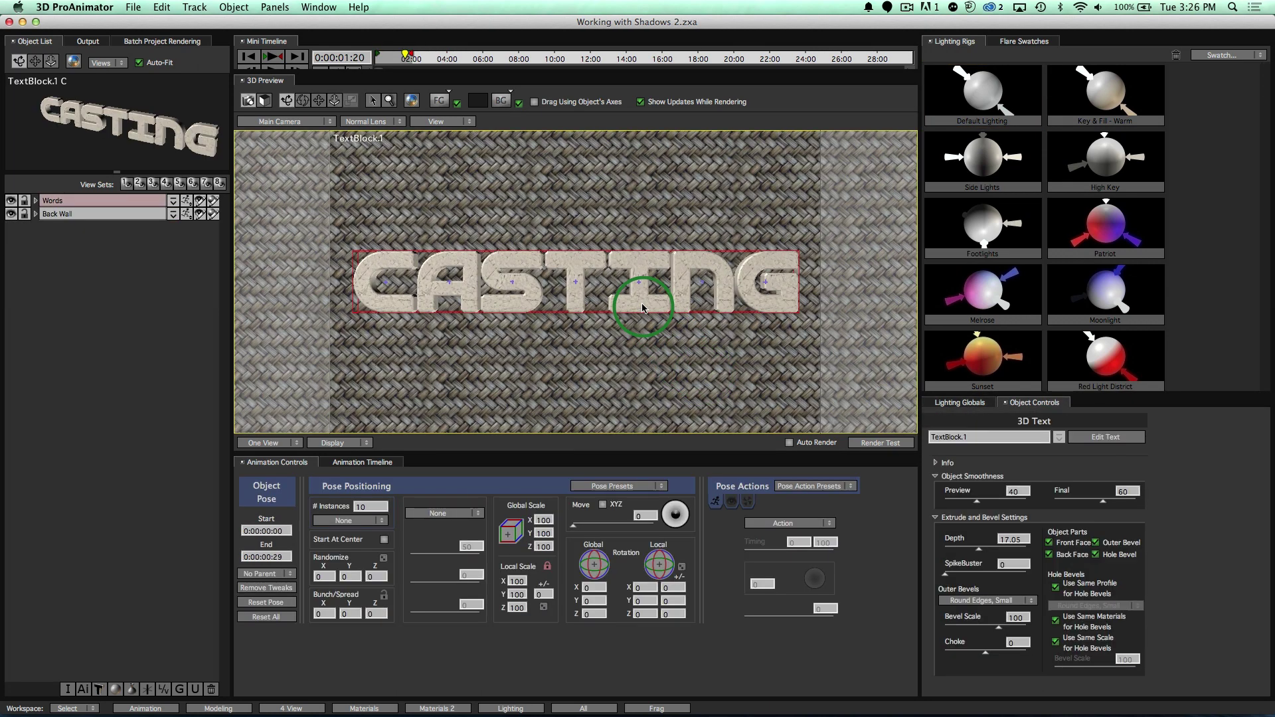
click(652, 372)
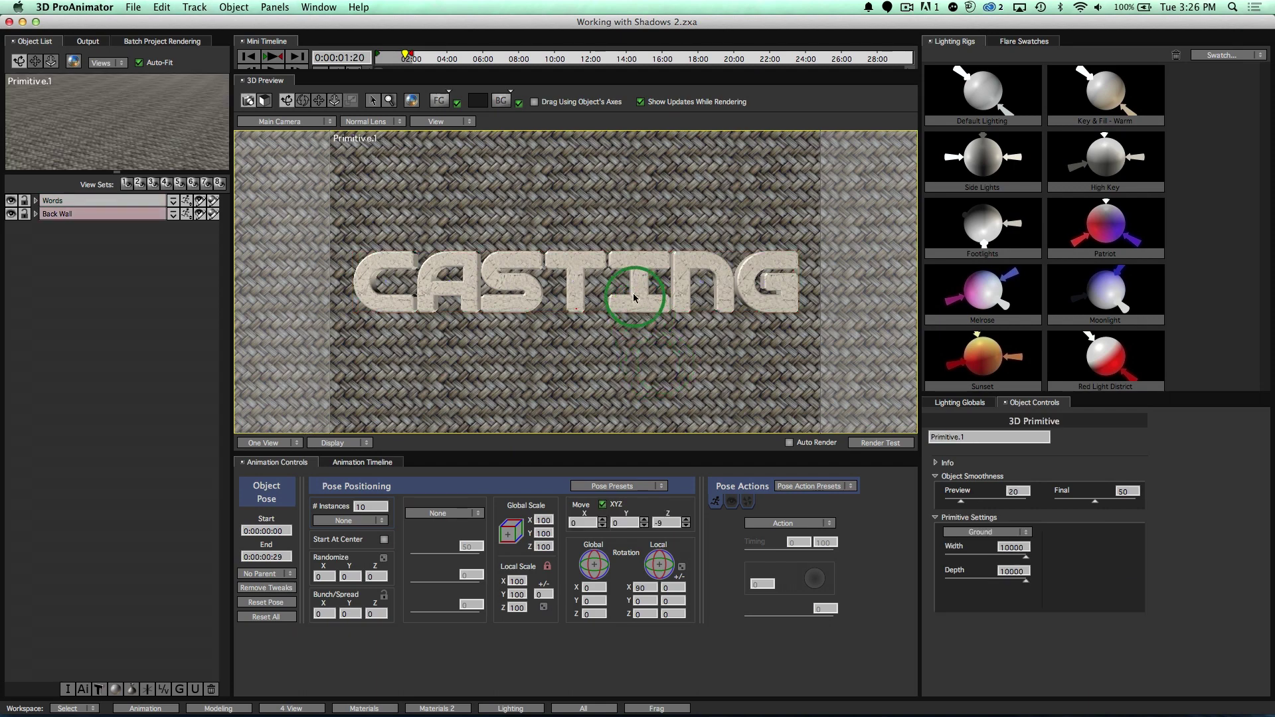
click(637, 291)
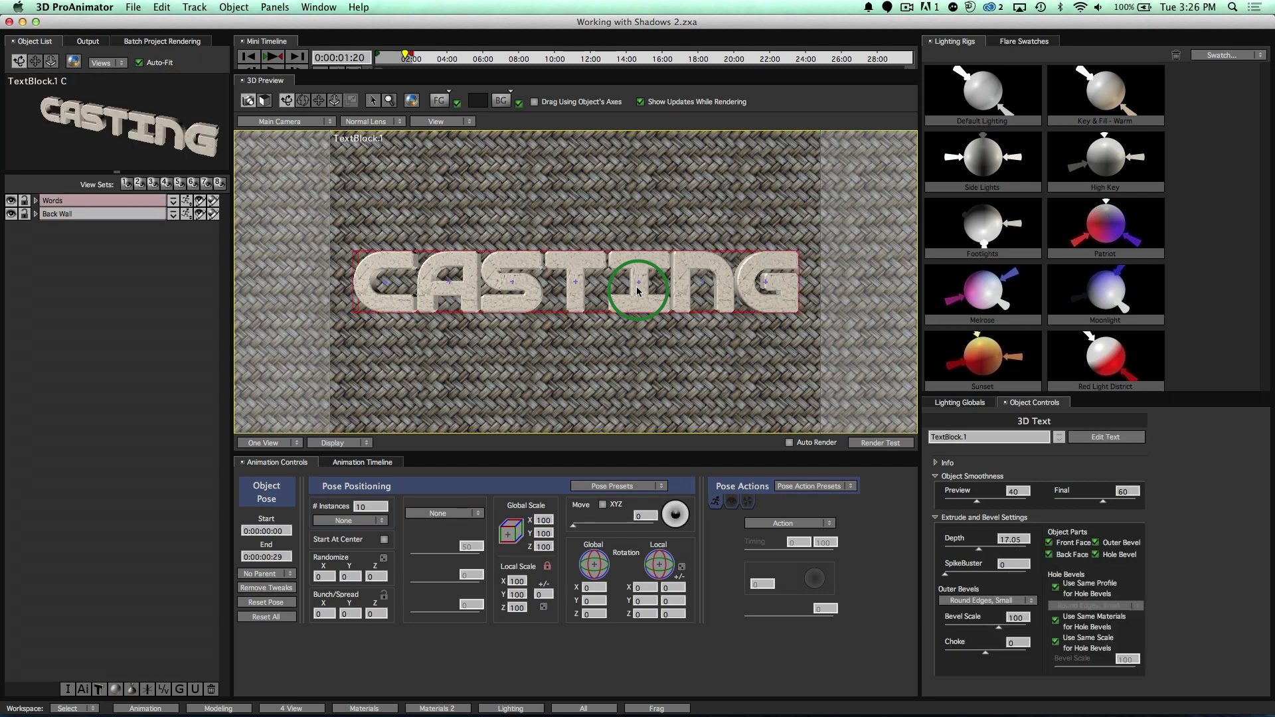
click(685, 378)
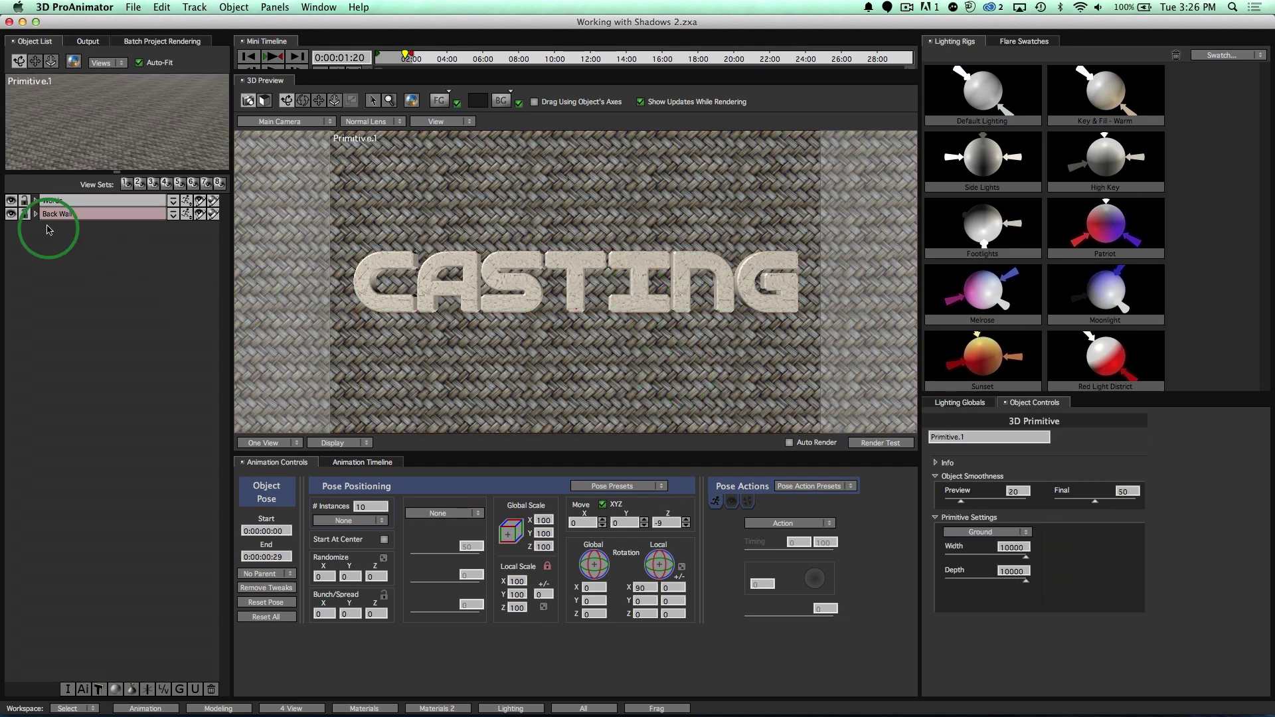
drag(977, 94, 551, 292)
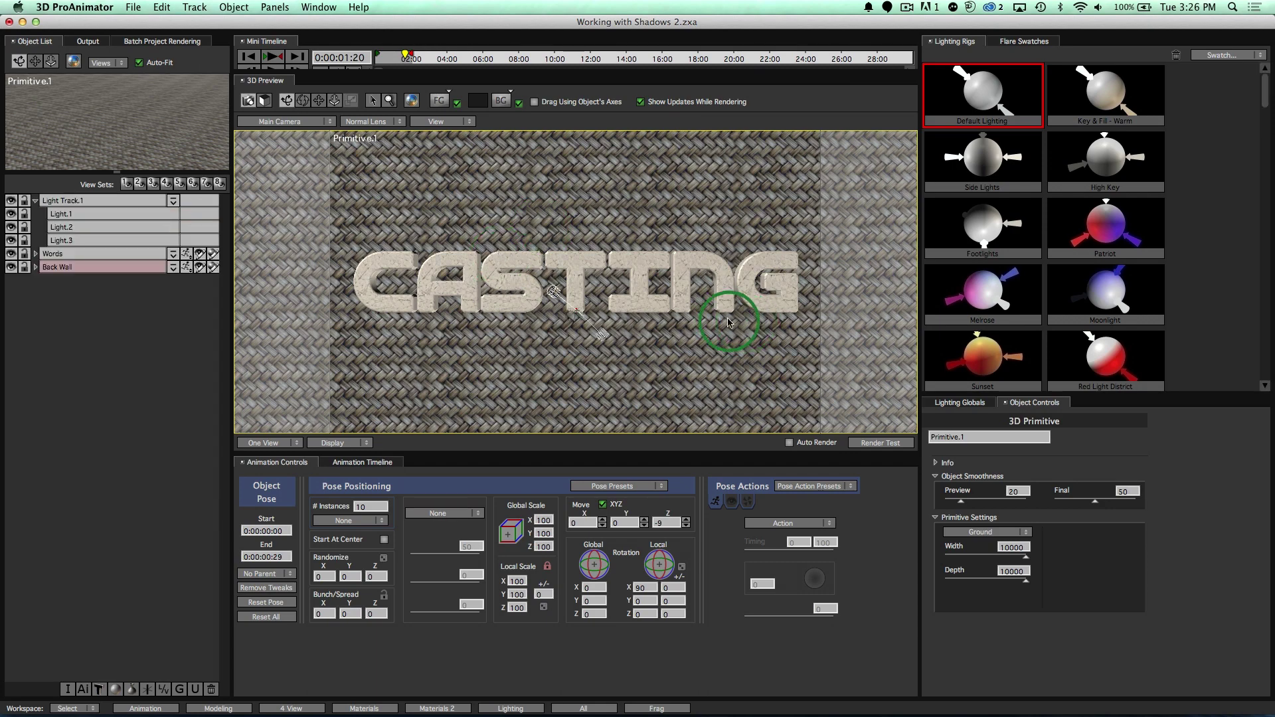
click(103, 217)
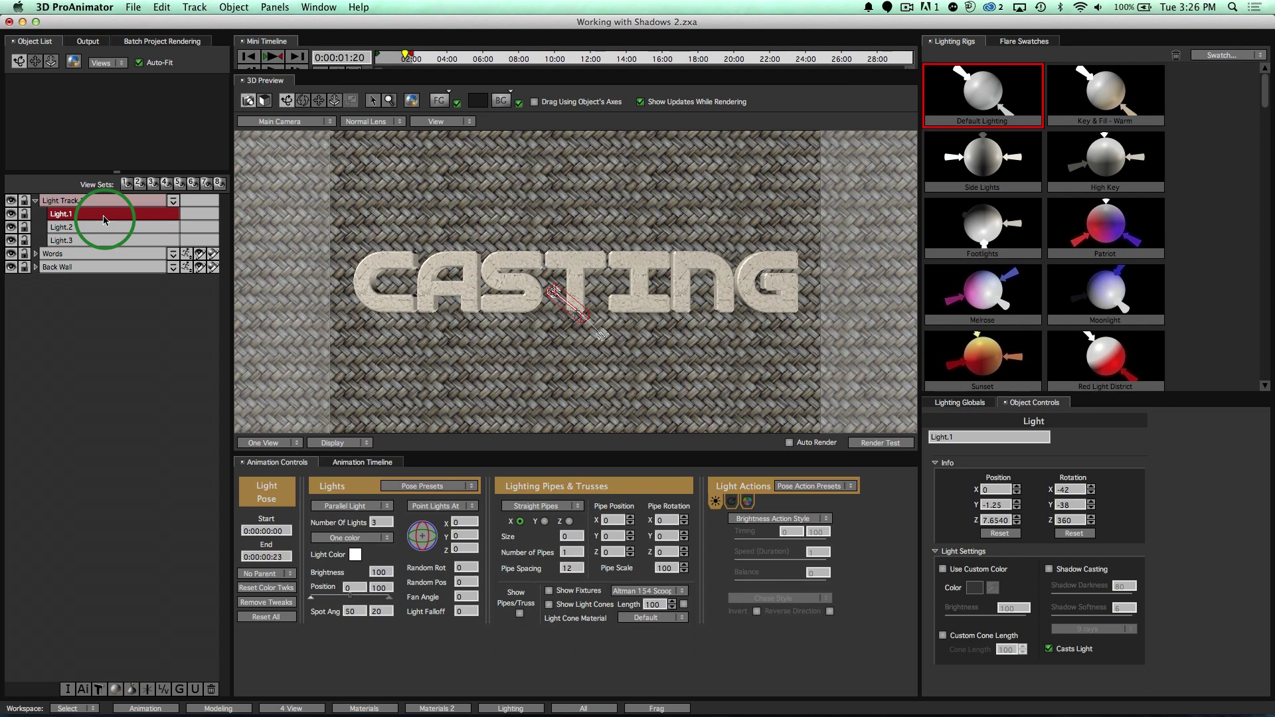
Add a new light track to the scene and select its Light.4
click(125, 315)
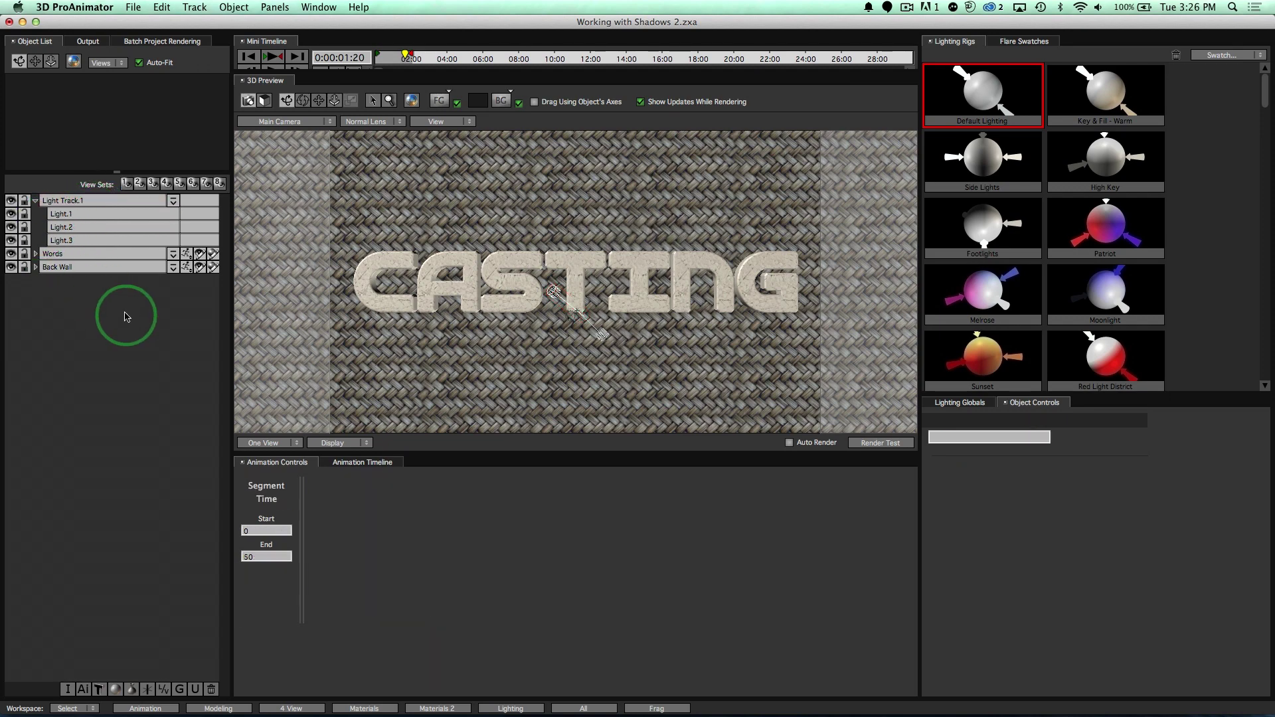
click(195, 8)
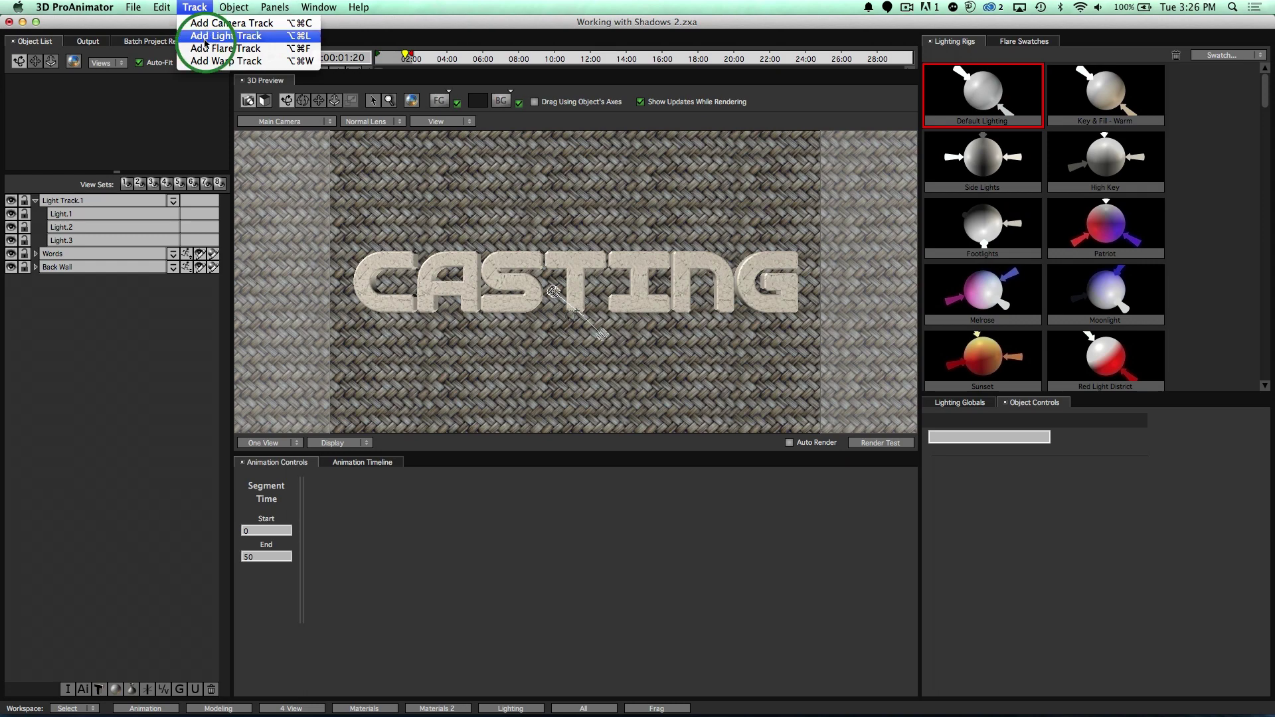
click(202, 35)
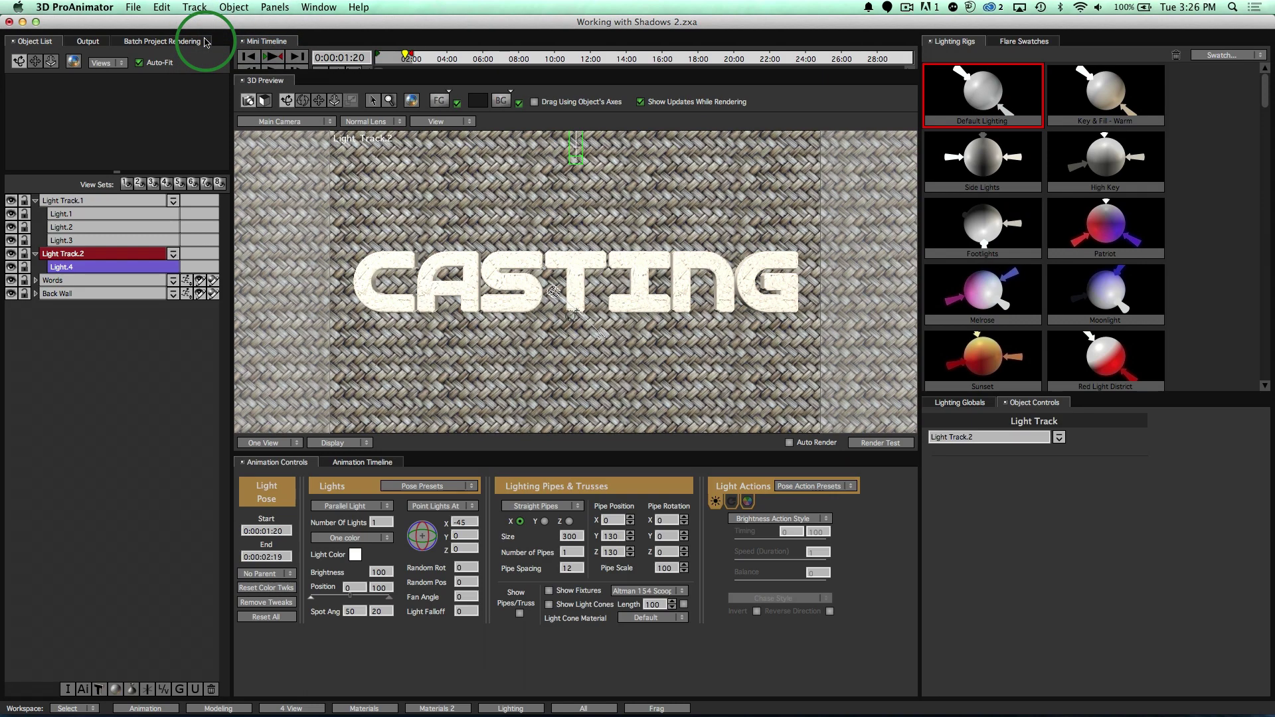
click(95, 269)
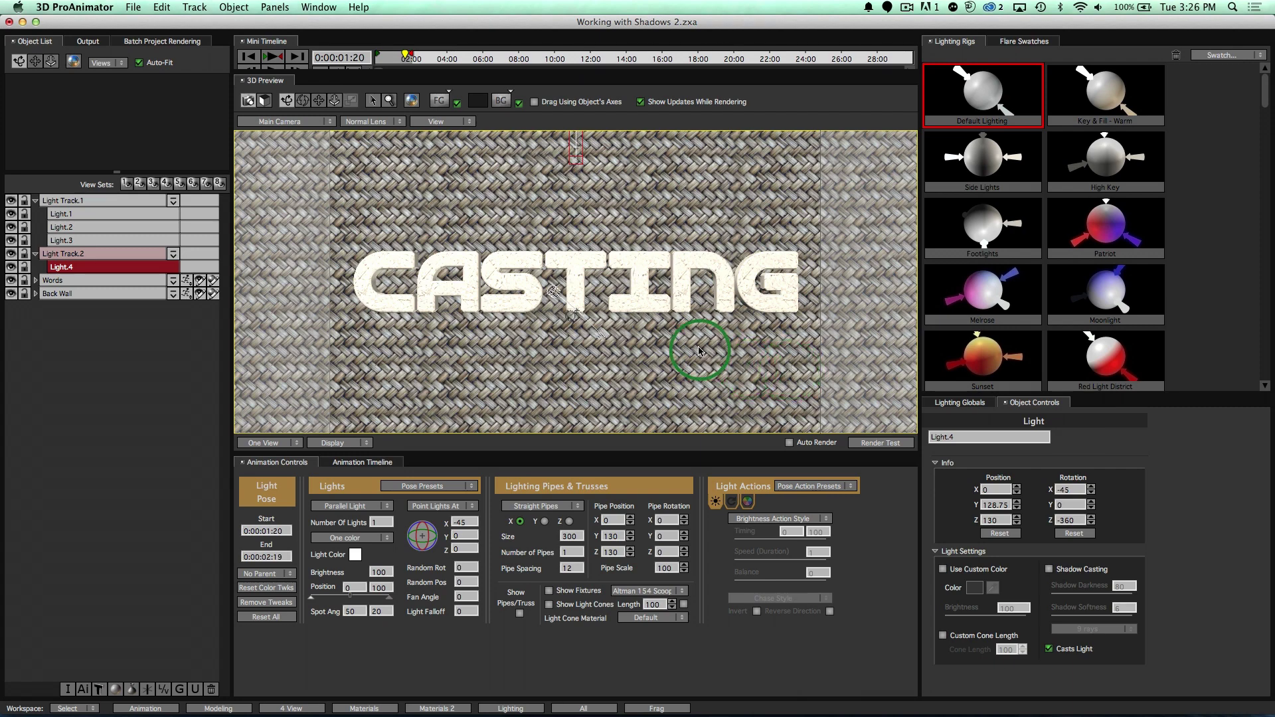
Make Light.4 shadow-only by turning off Casts Light and turning on Shadow Casting, then toggle the track's visibility to compare
click(1050, 651)
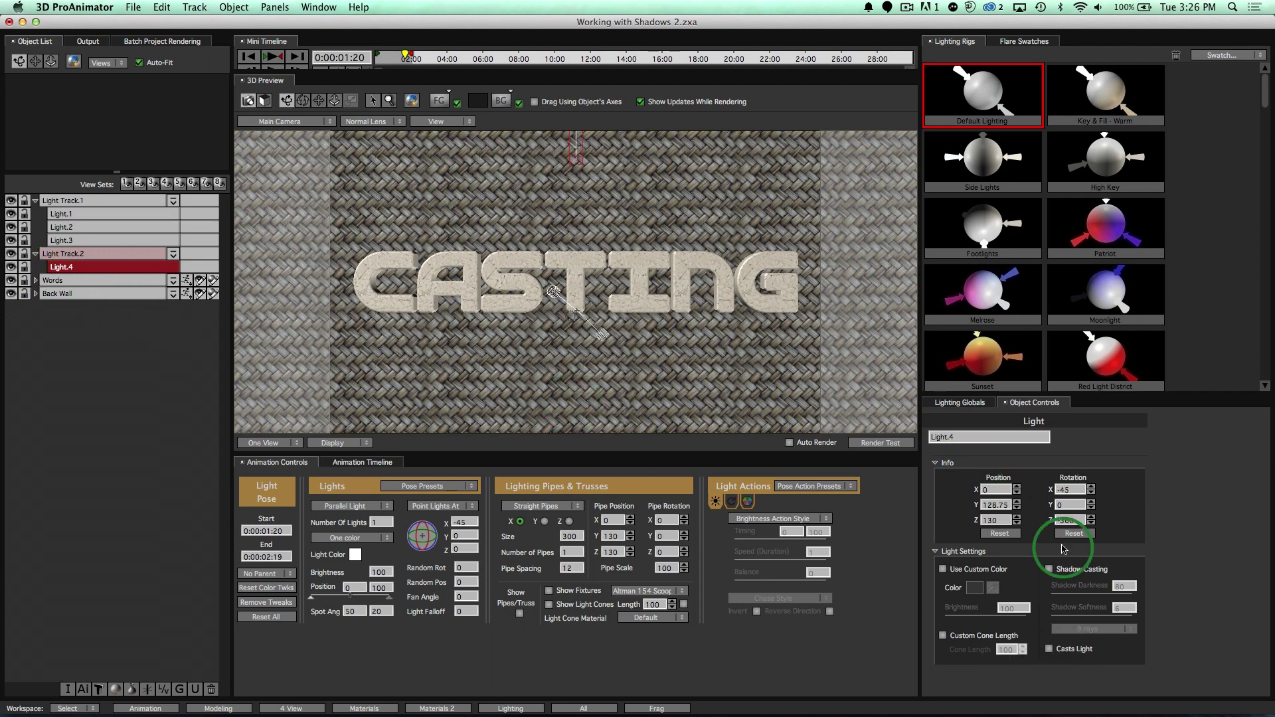
click(1049, 570)
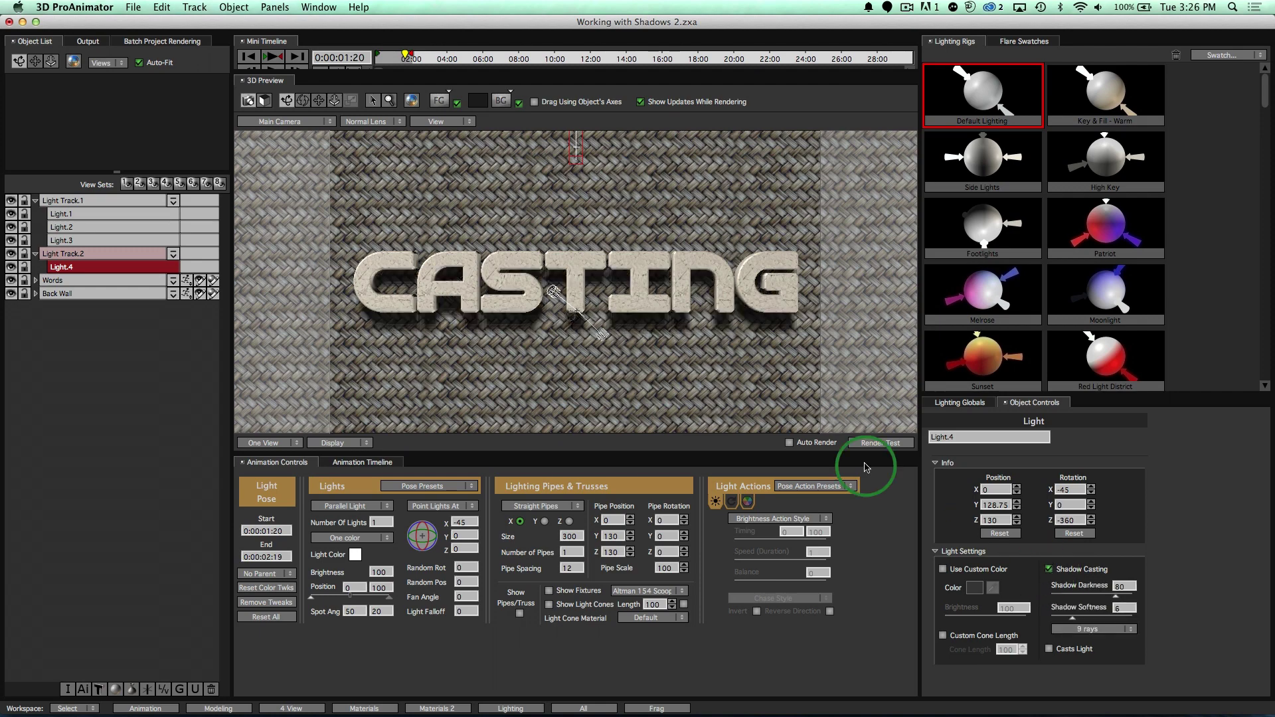
click(11, 254)
click(11, 254)
click(11, 254)
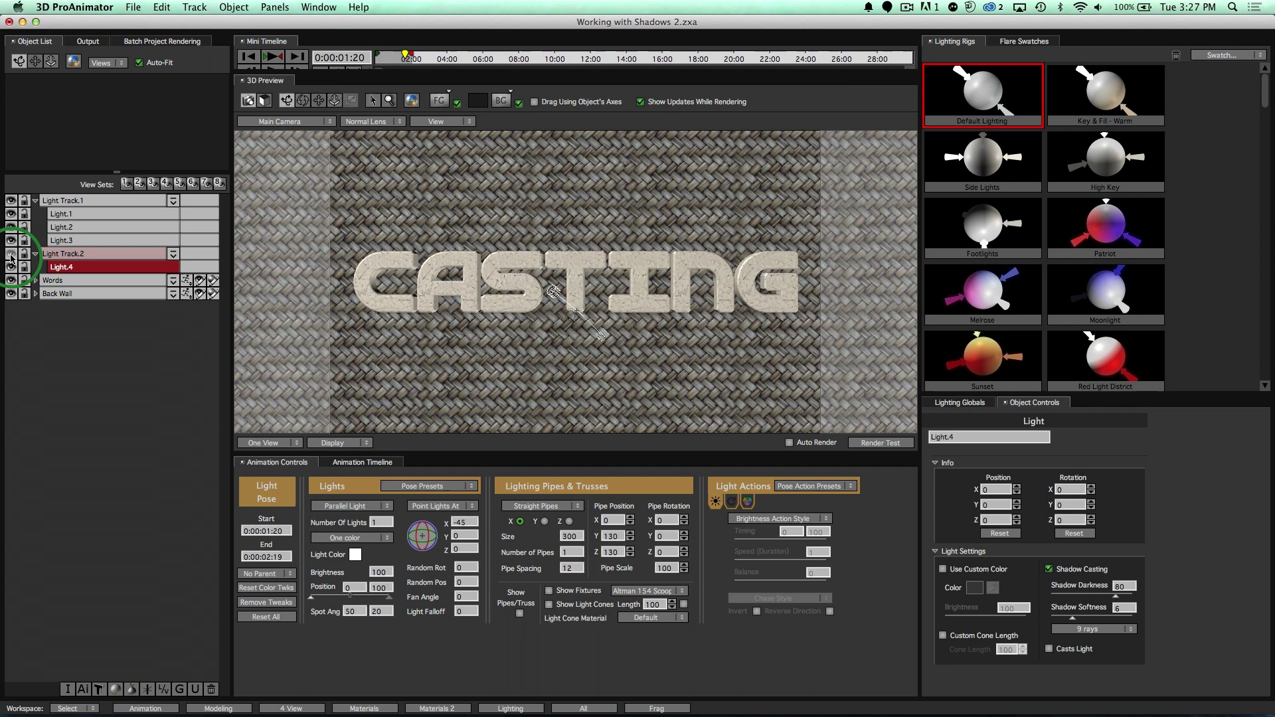
Re-show the shadow light track and scrub Light.4's Rotation X from -45 toward -75
click(11, 254)
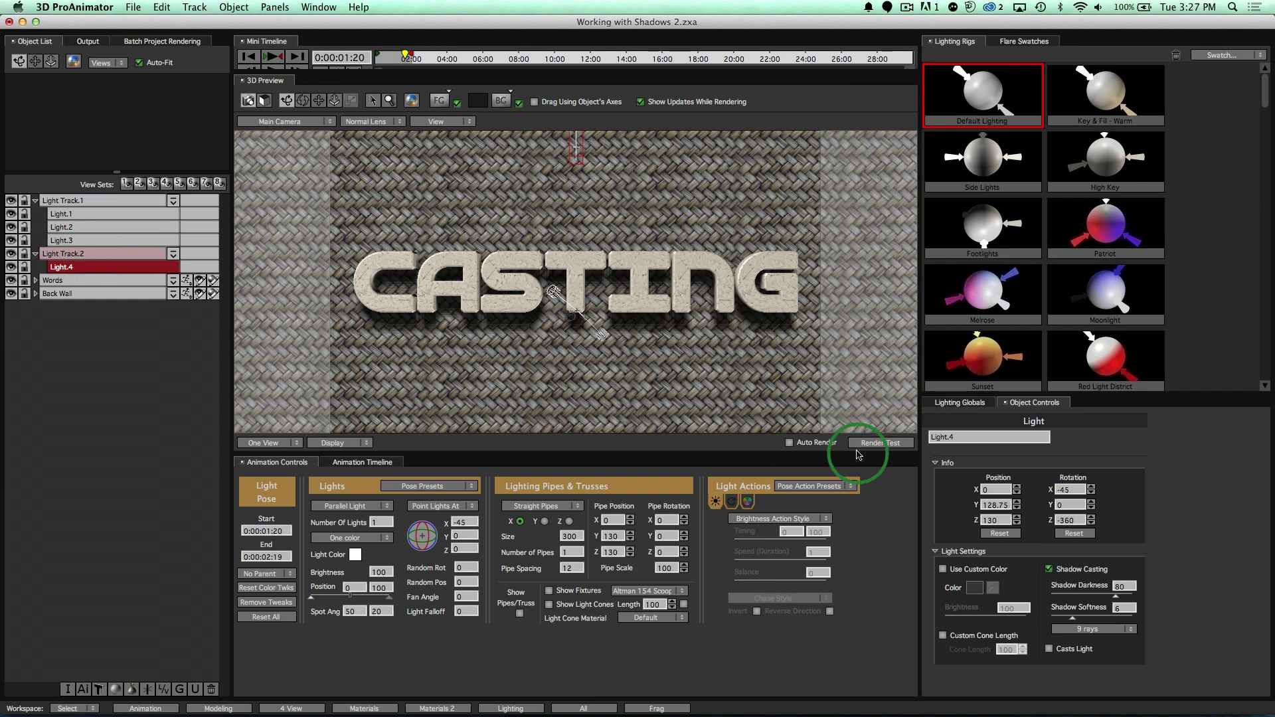
click(1064, 490)
drag(1063, 490, 1055, 516)
Swing Light.4's Y rotation to -44, lighten the shadow to darkness 68.9, and test-render
click(478, 299)
click(900, 443)
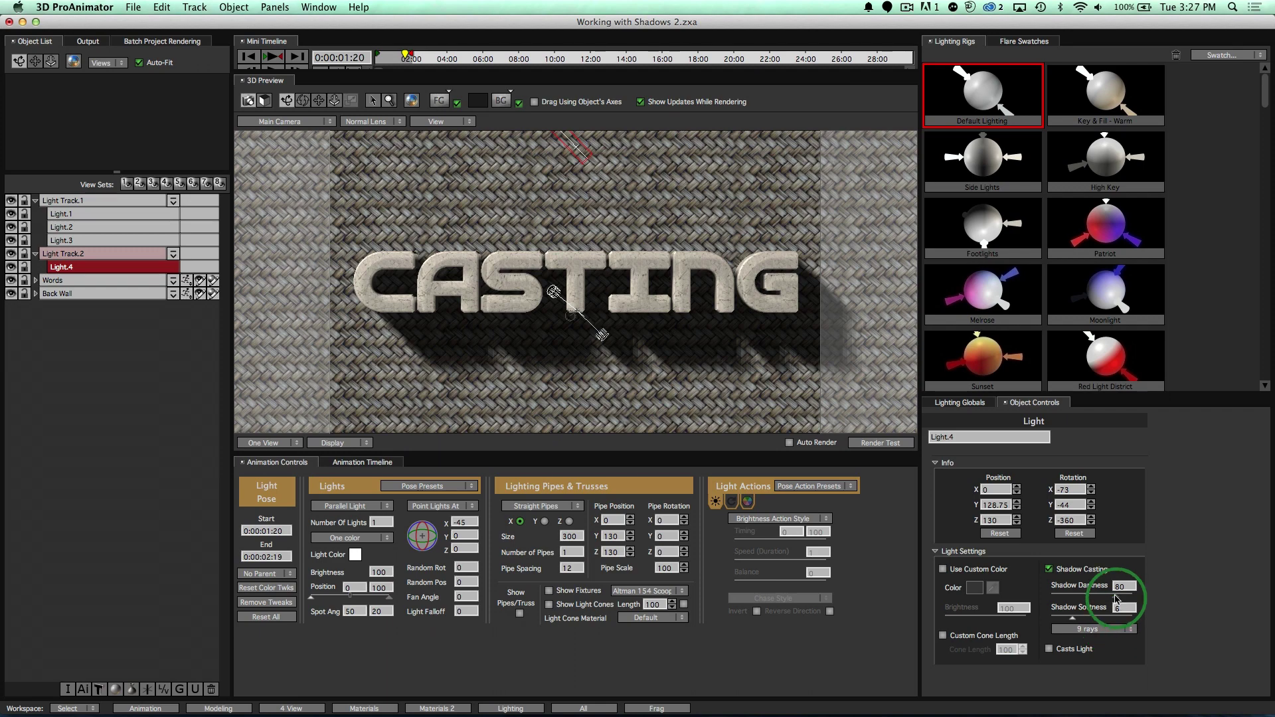
drag(1117, 599, 1064, 621)
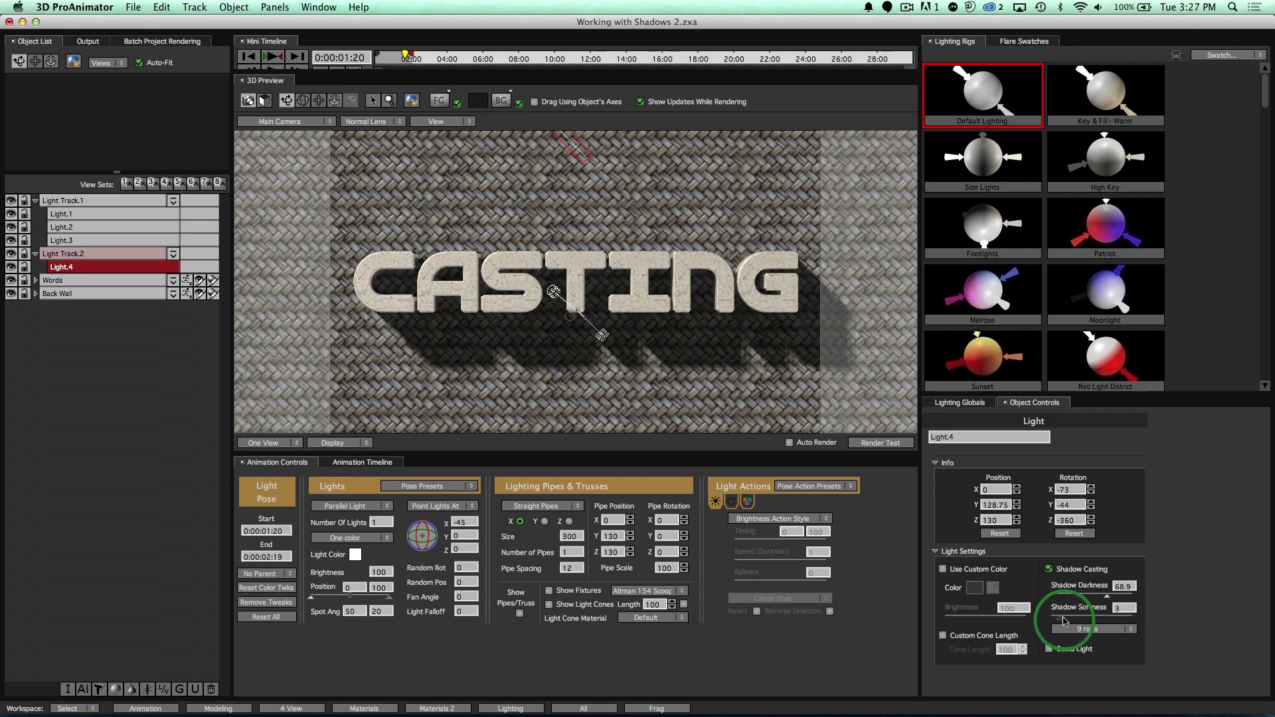
click(890, 445)
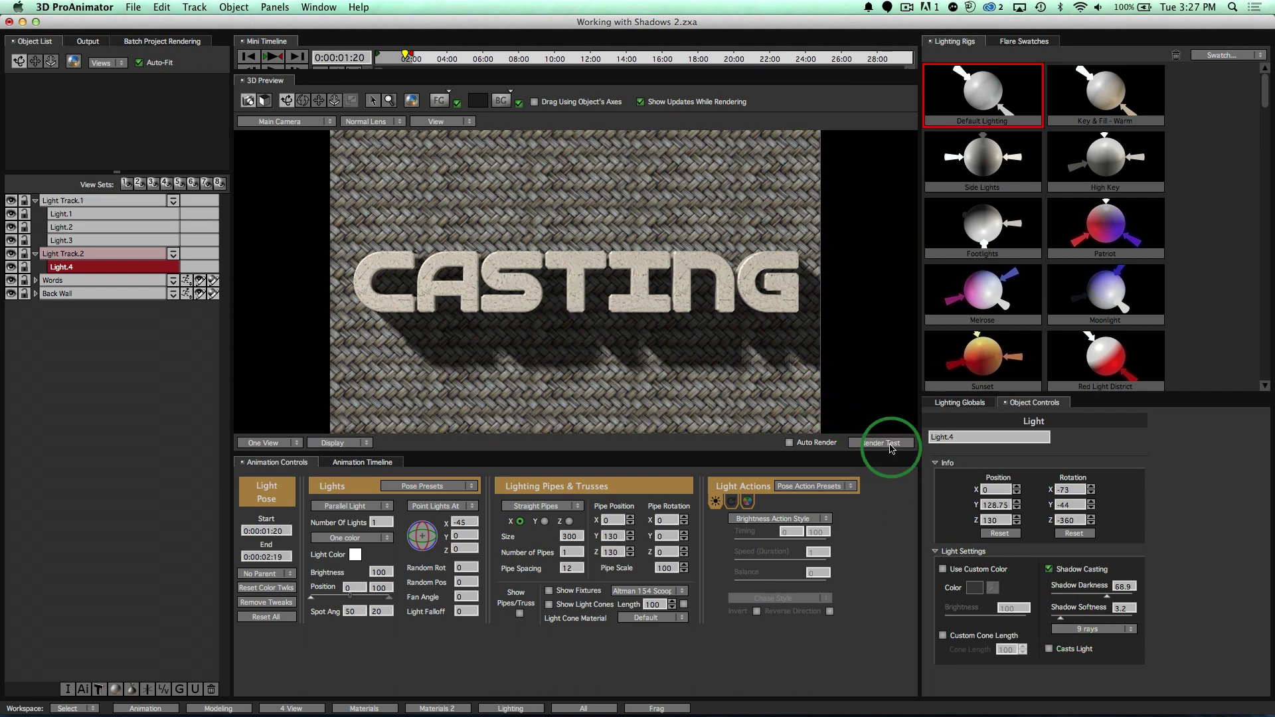